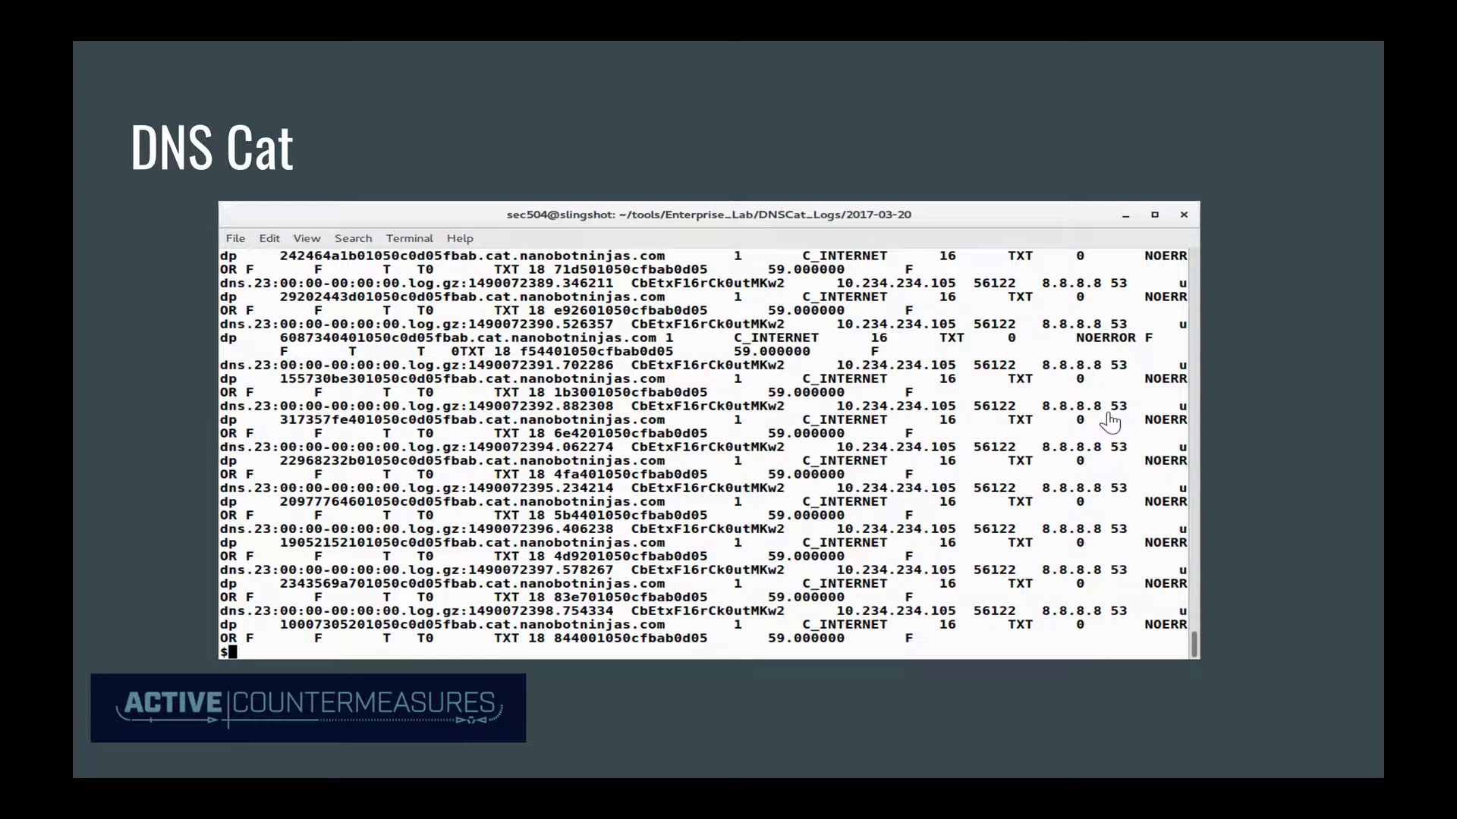
Exit the full-screen slideshow and return to editing the DNS Cat deck.
{"action": "key", "text": "Escape"}
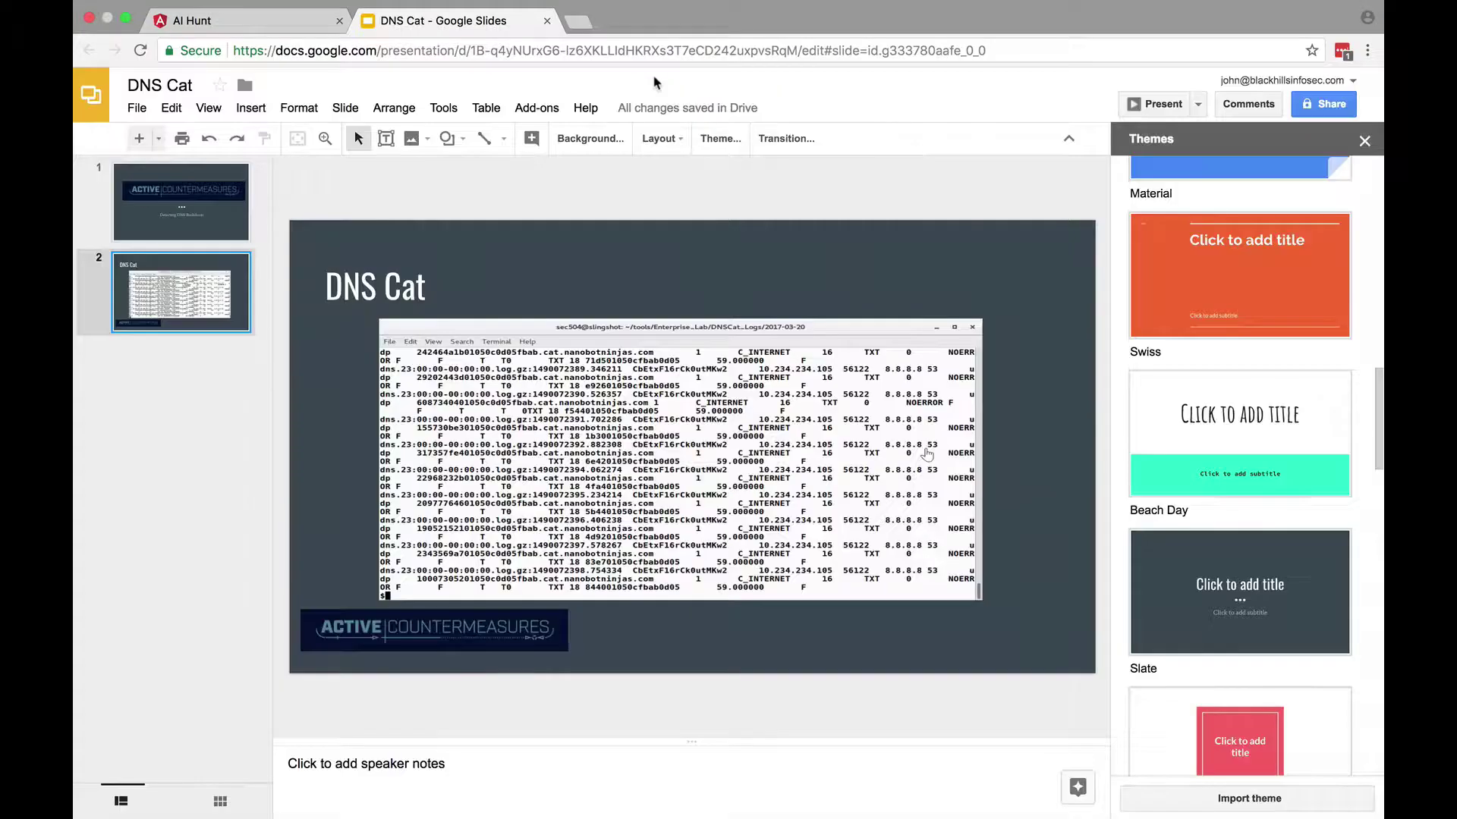
Return to AI-Hunter and close the Settings dialog with the DNSCat dataset loaded.
{"action": "left_click", "coordinate": [238, 19]}
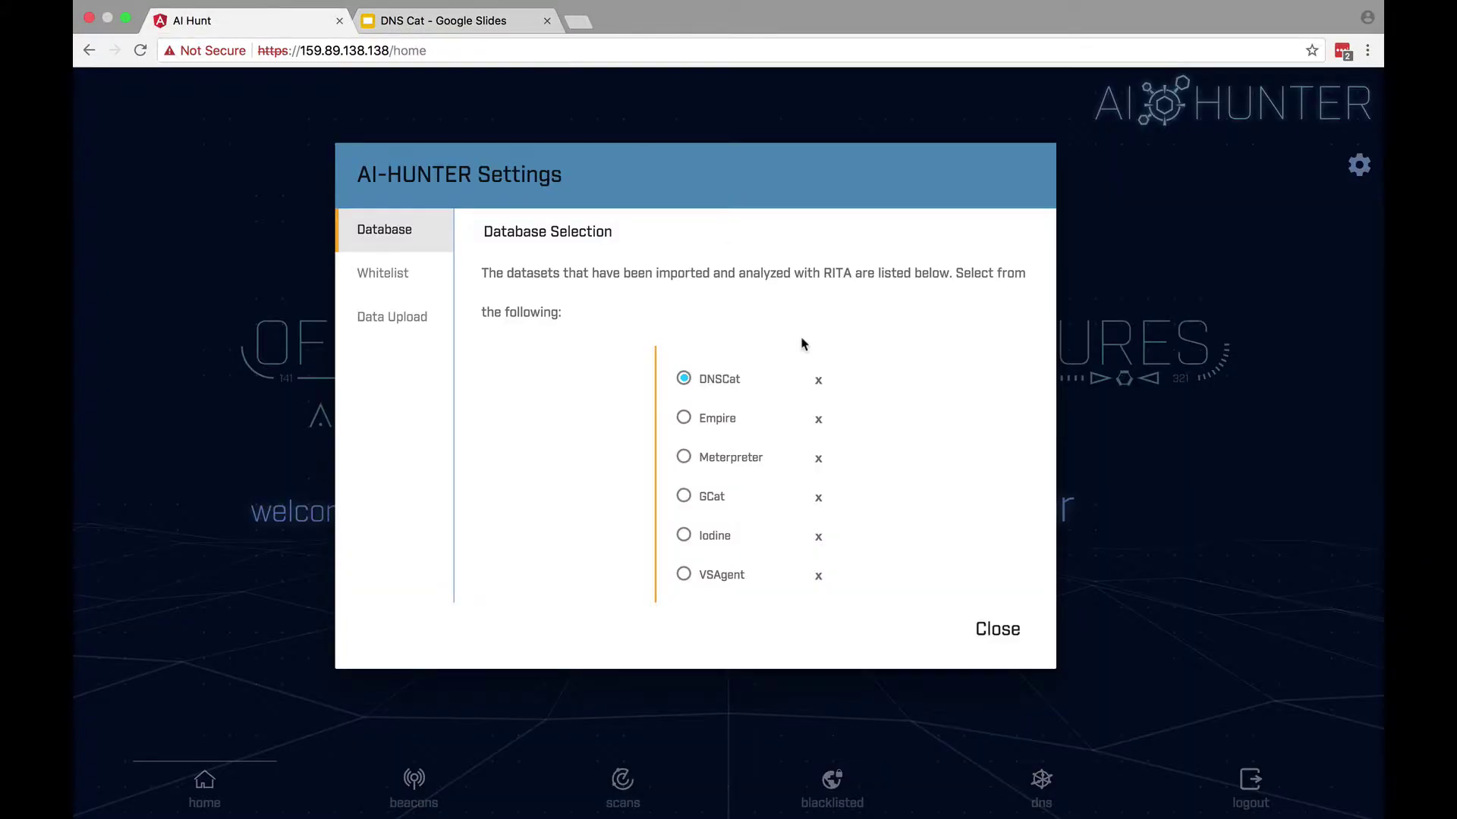
{"action": "left_click", "coordinate": [998, 628]}
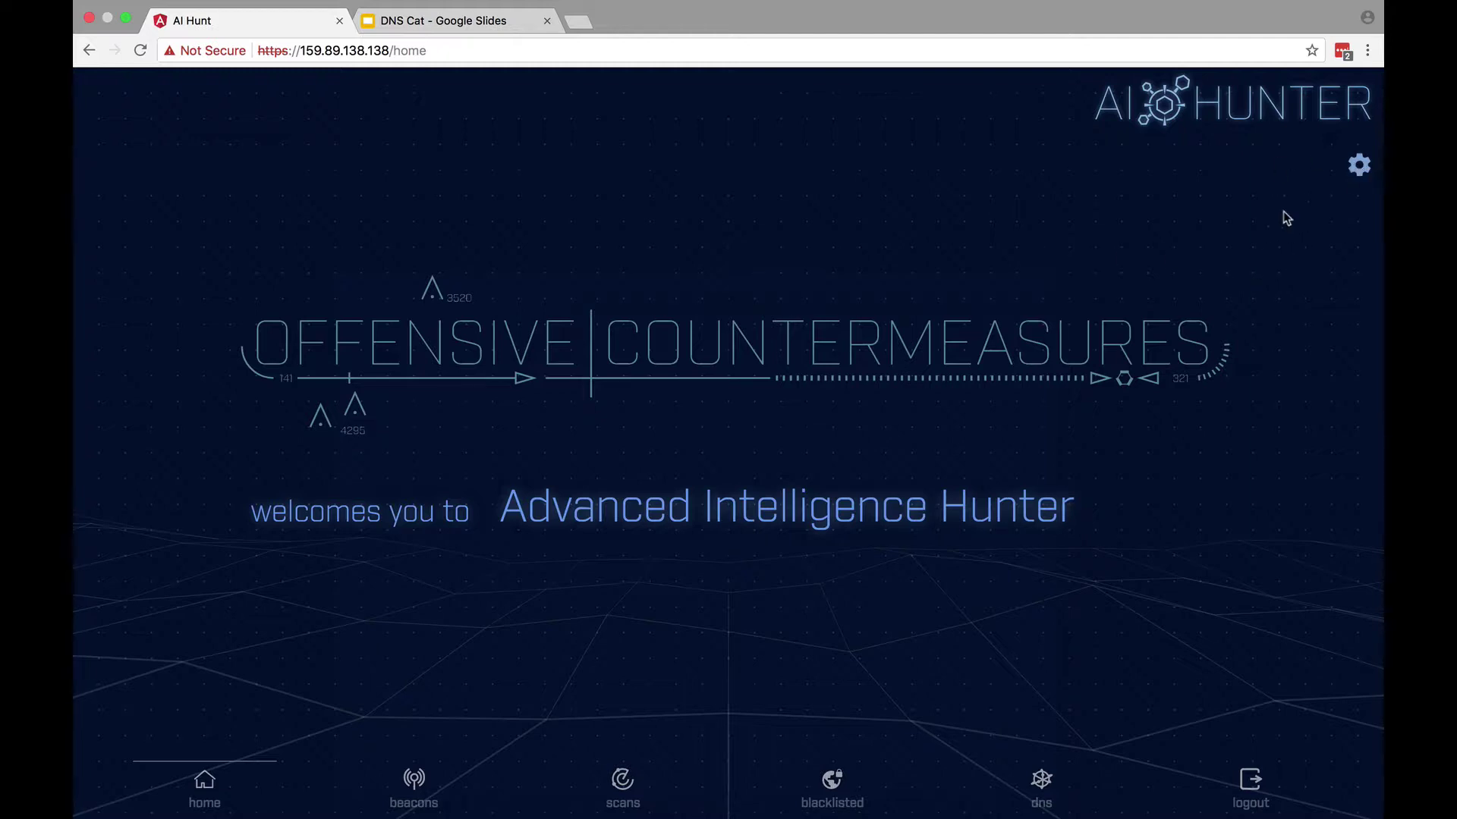
{"action": "left_click", "coordinate": [1359, 166]}
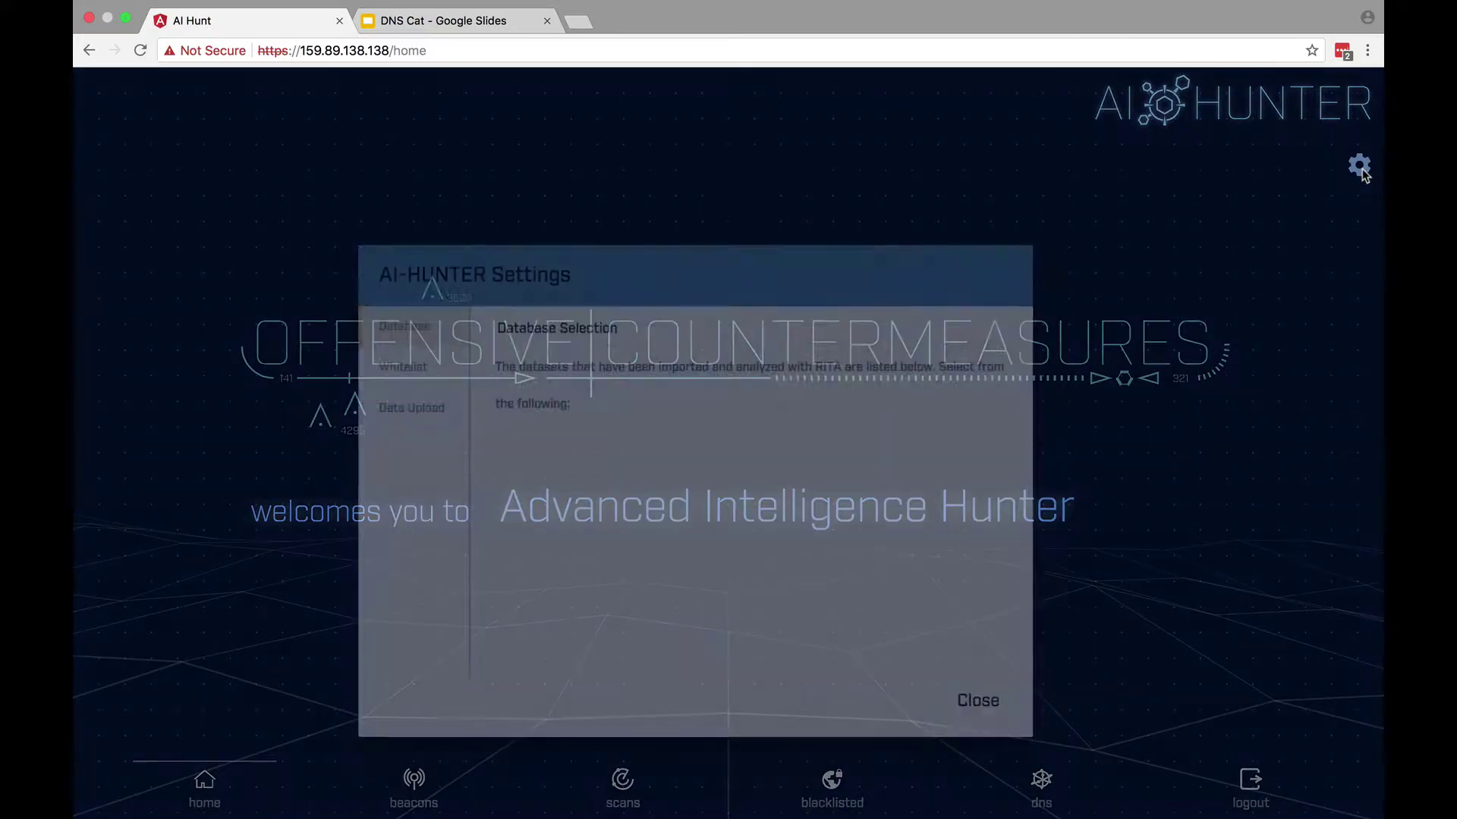
{"action": "scroll", "coordinate": [743, 561], "scroll_direction": "down", "scroll_amount": 1}
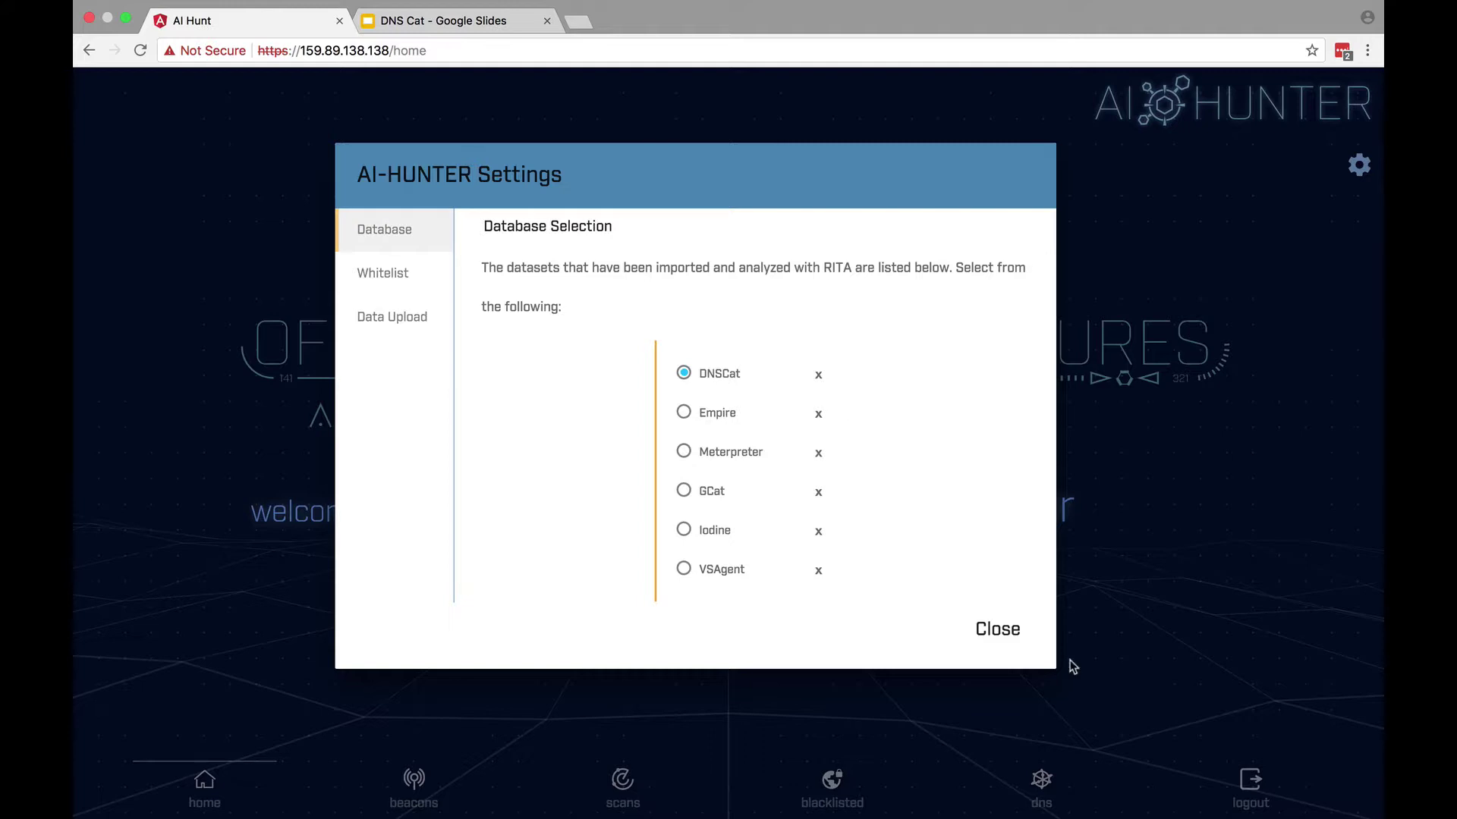
{"action": "left_click", "coordinate": [1007, 641]}
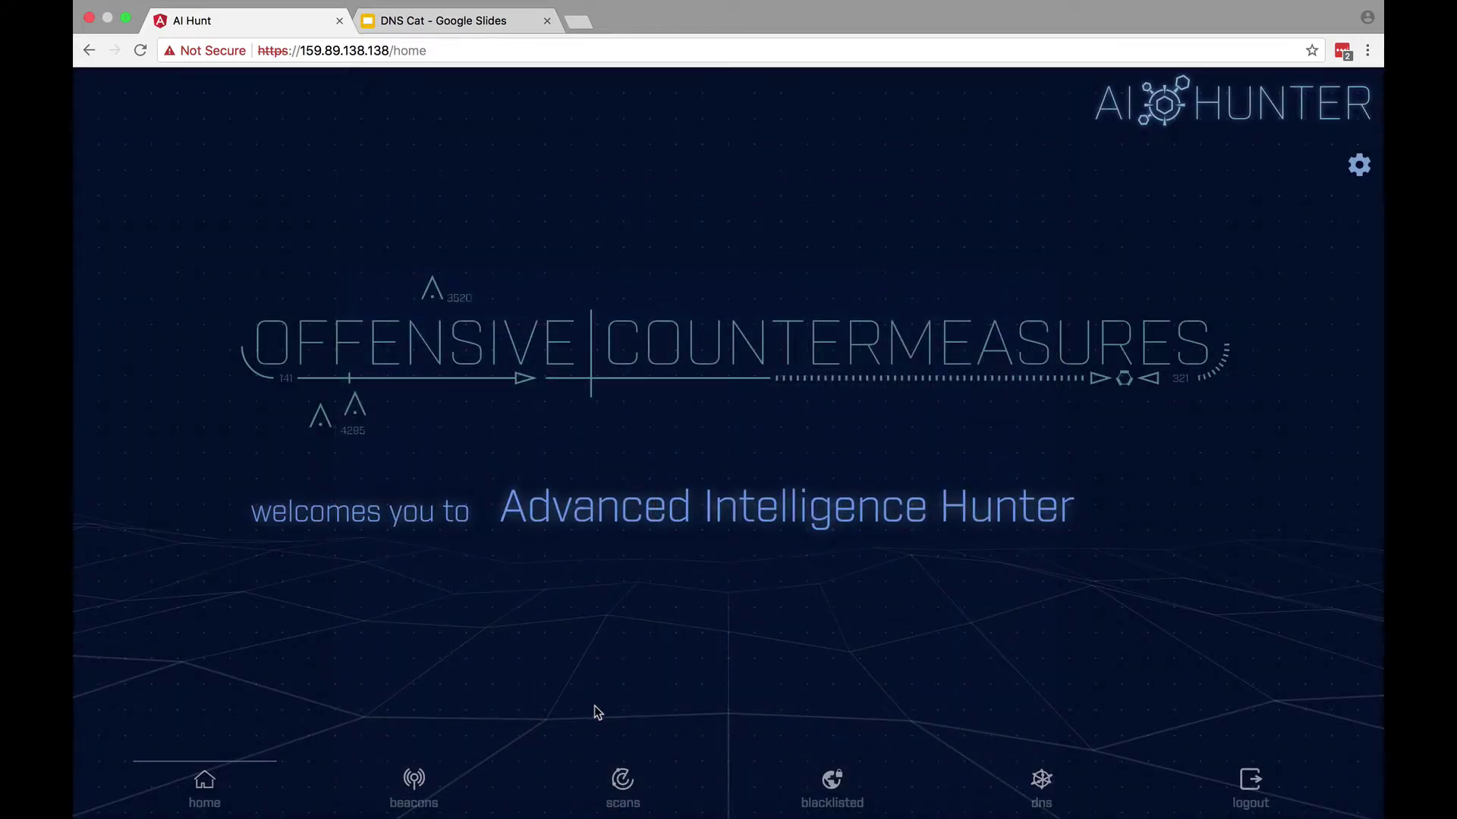
Inspect beacon results for 10.234.234.101–104, then open the DNS subdomain table.
{"action": "left_click", "coordinate": [413, 780]}
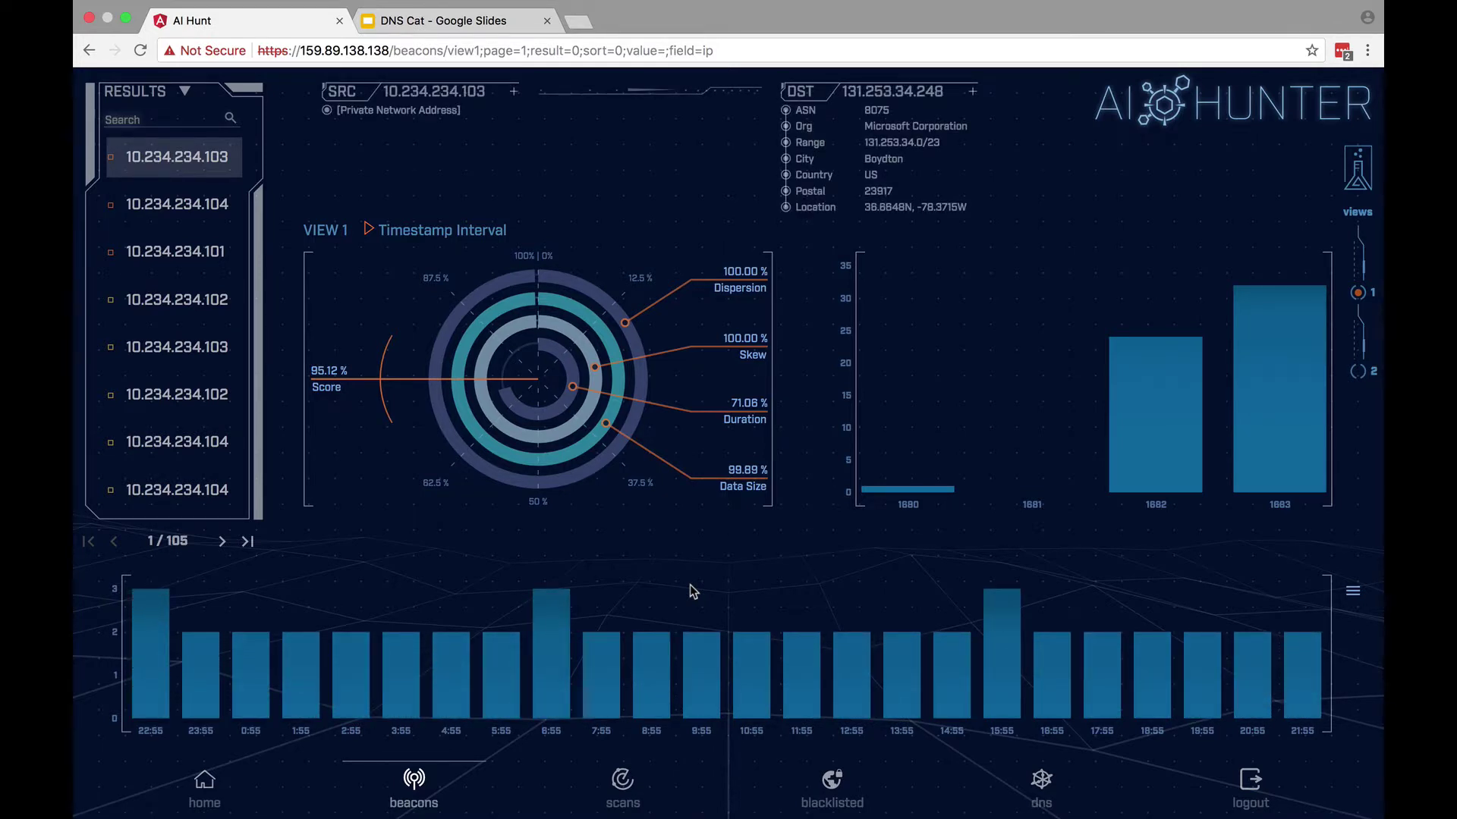
{"action": "left_click", "coordinate": [182, 211]}
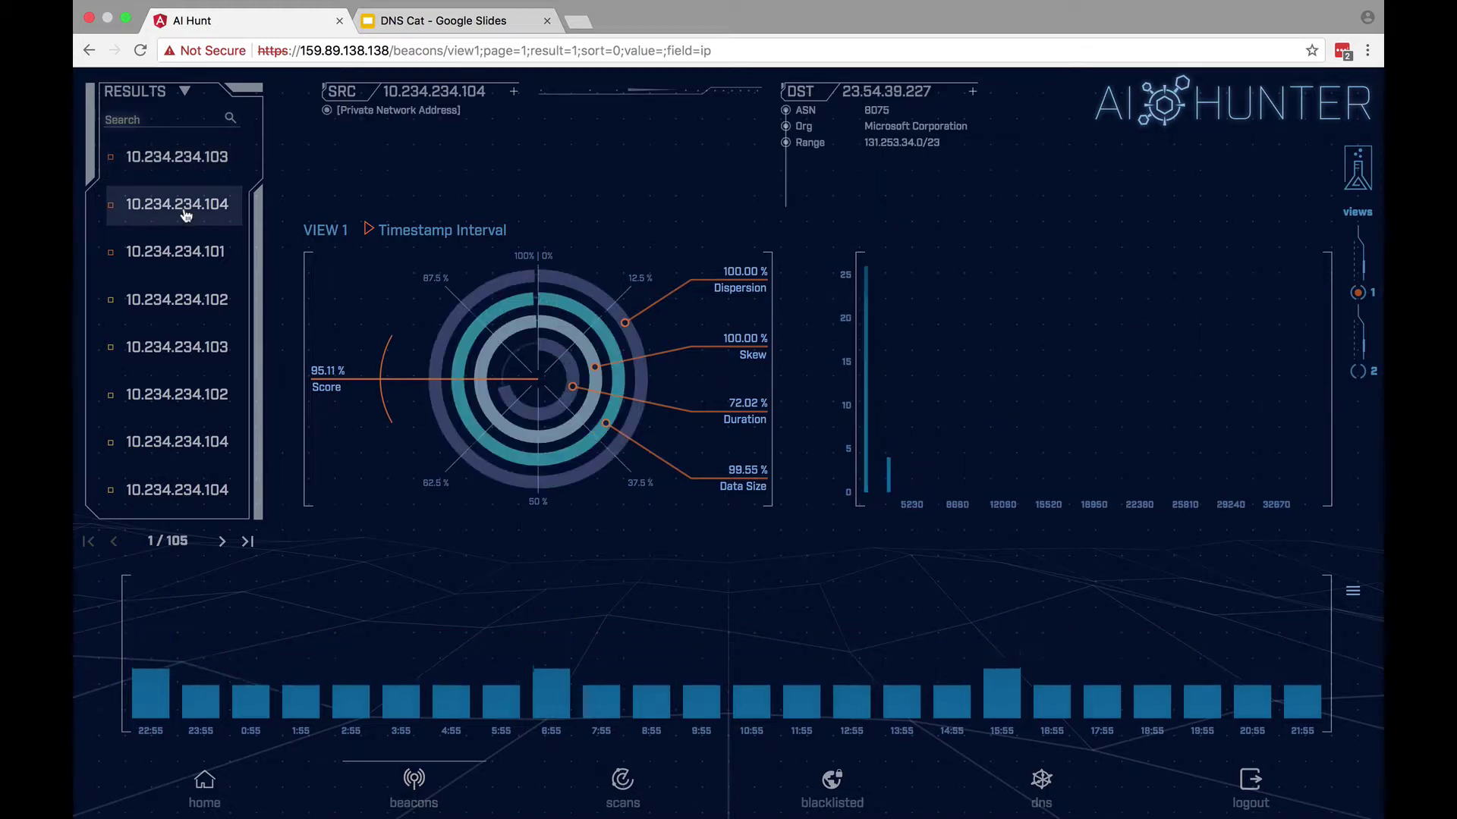
{"action": "left_click", "coordinate": [188, 251]}
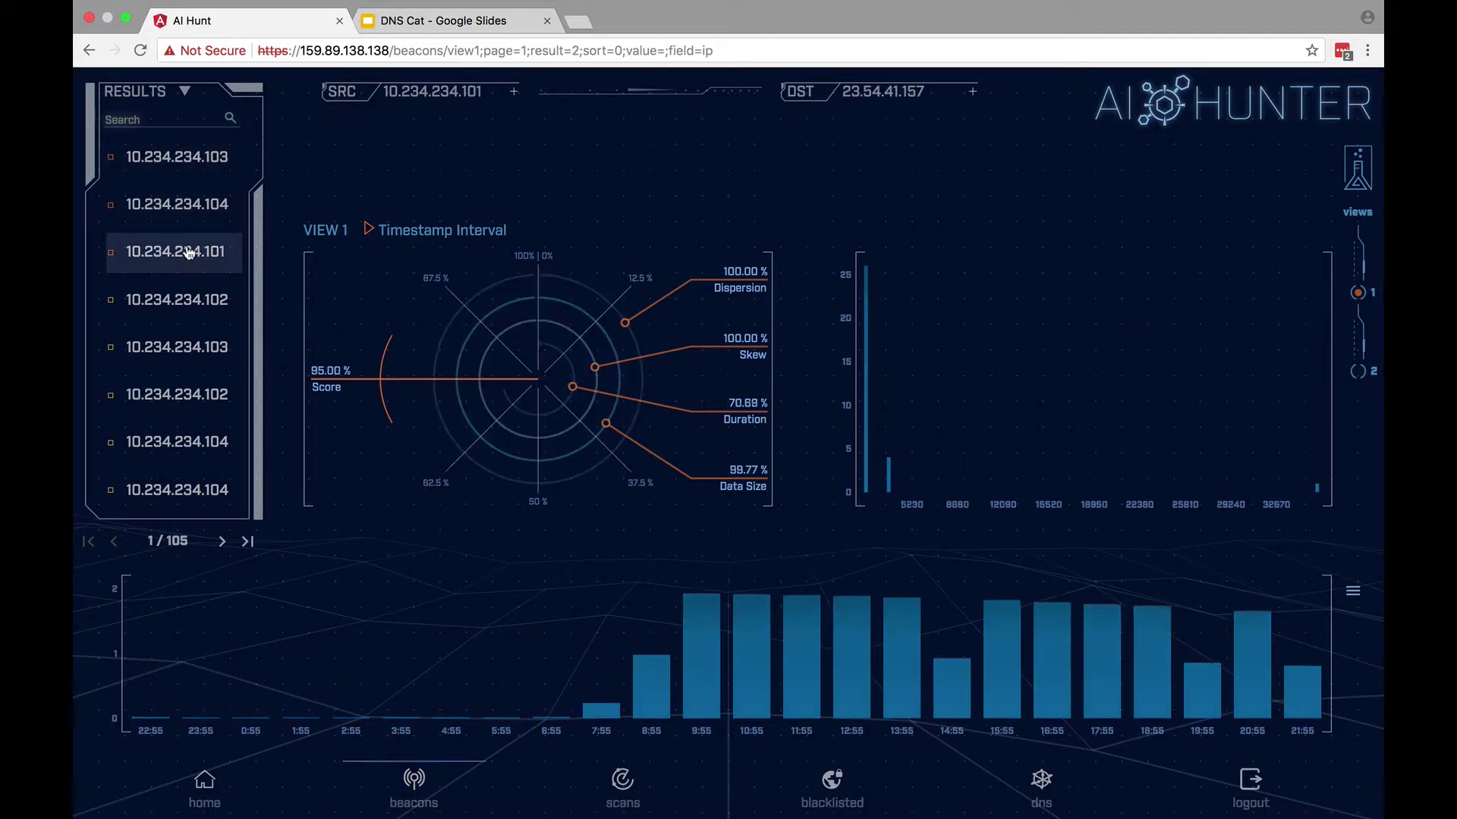
{"action": "left_click", "coordinate": [194, 303]}
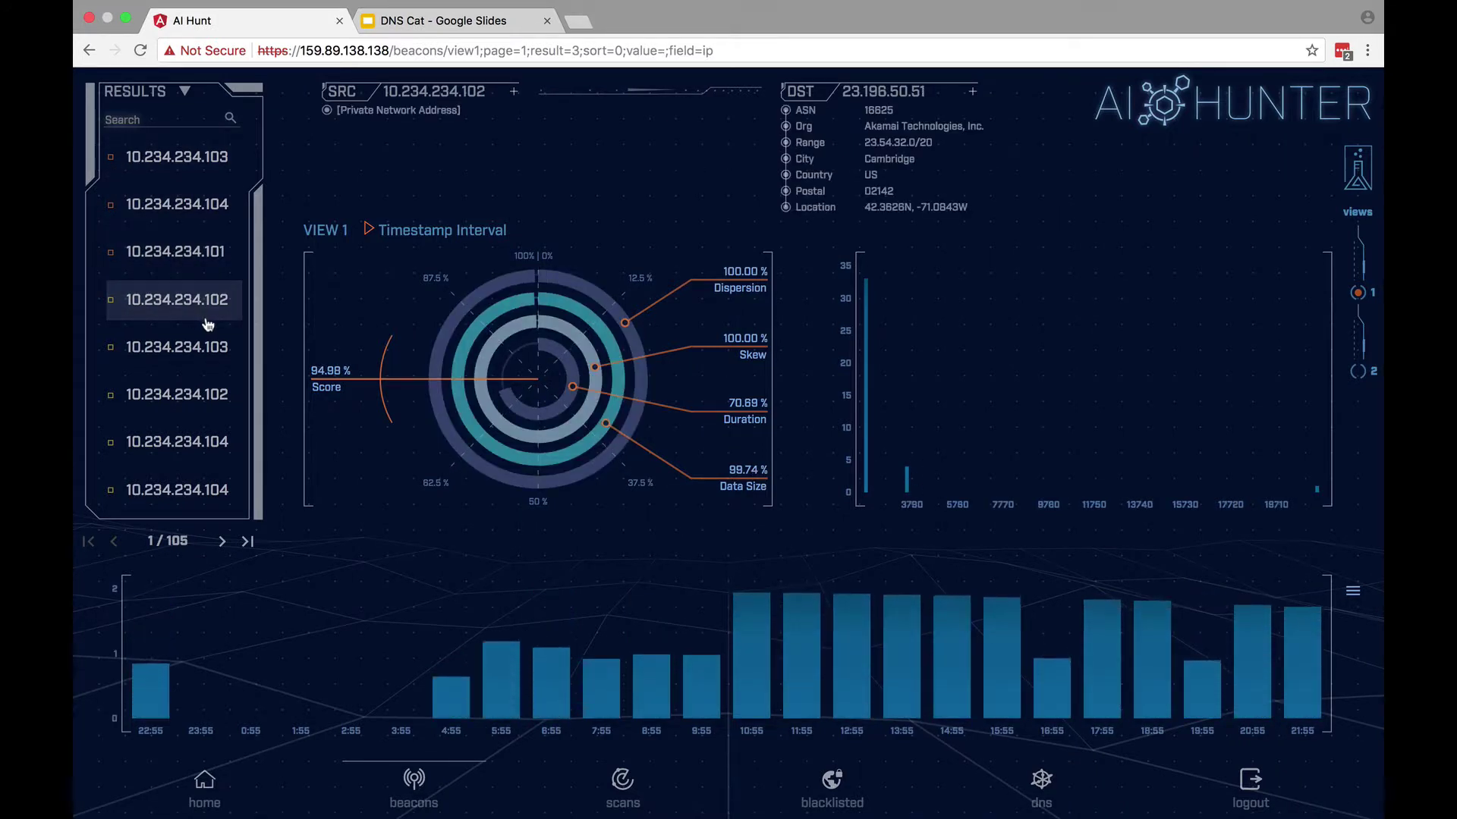
{"action": "left_click", "coordinate": [209, 350]}
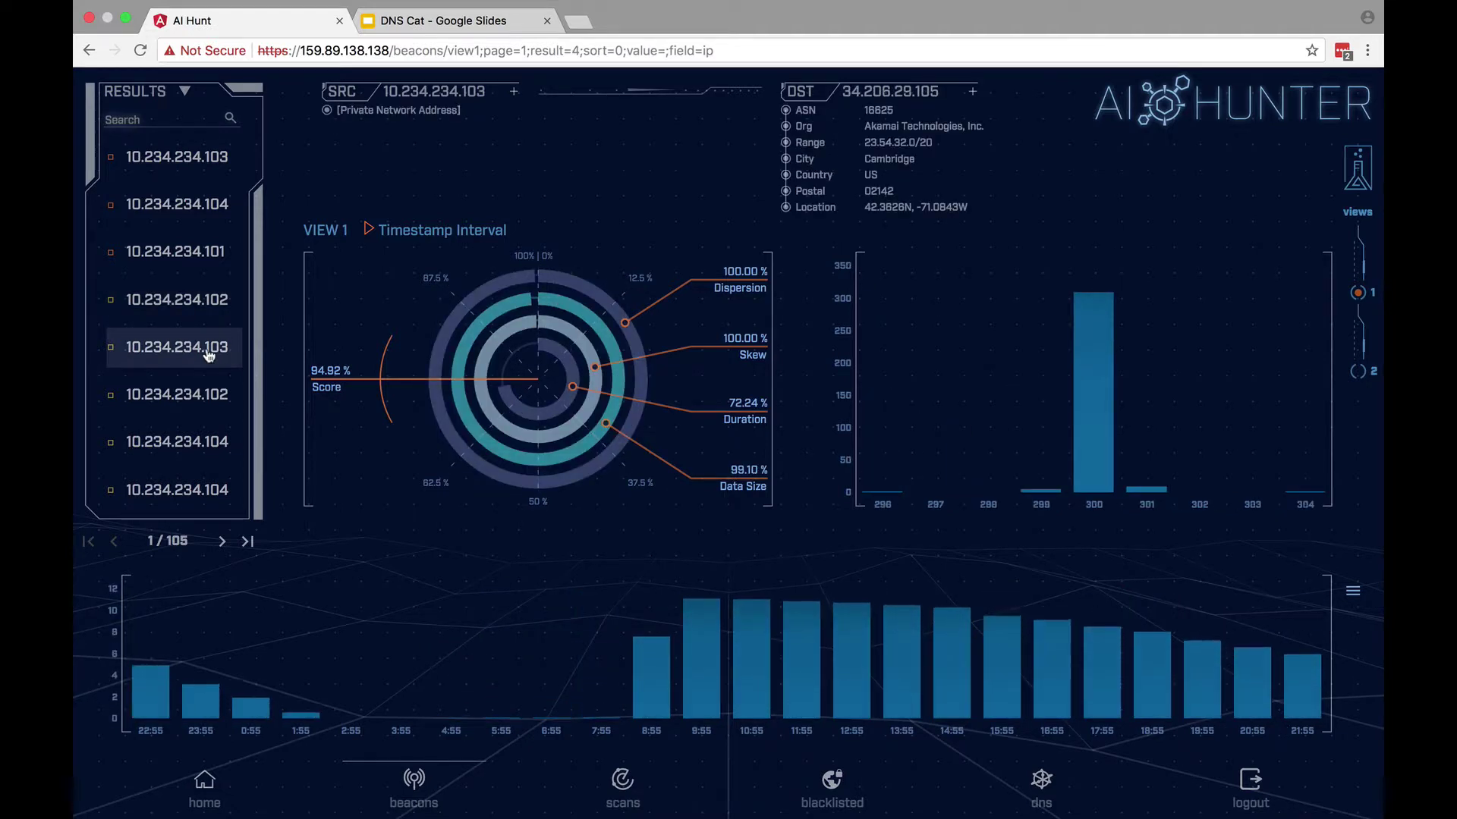
{"action": "left_click", "coordinate": [205, 164]}
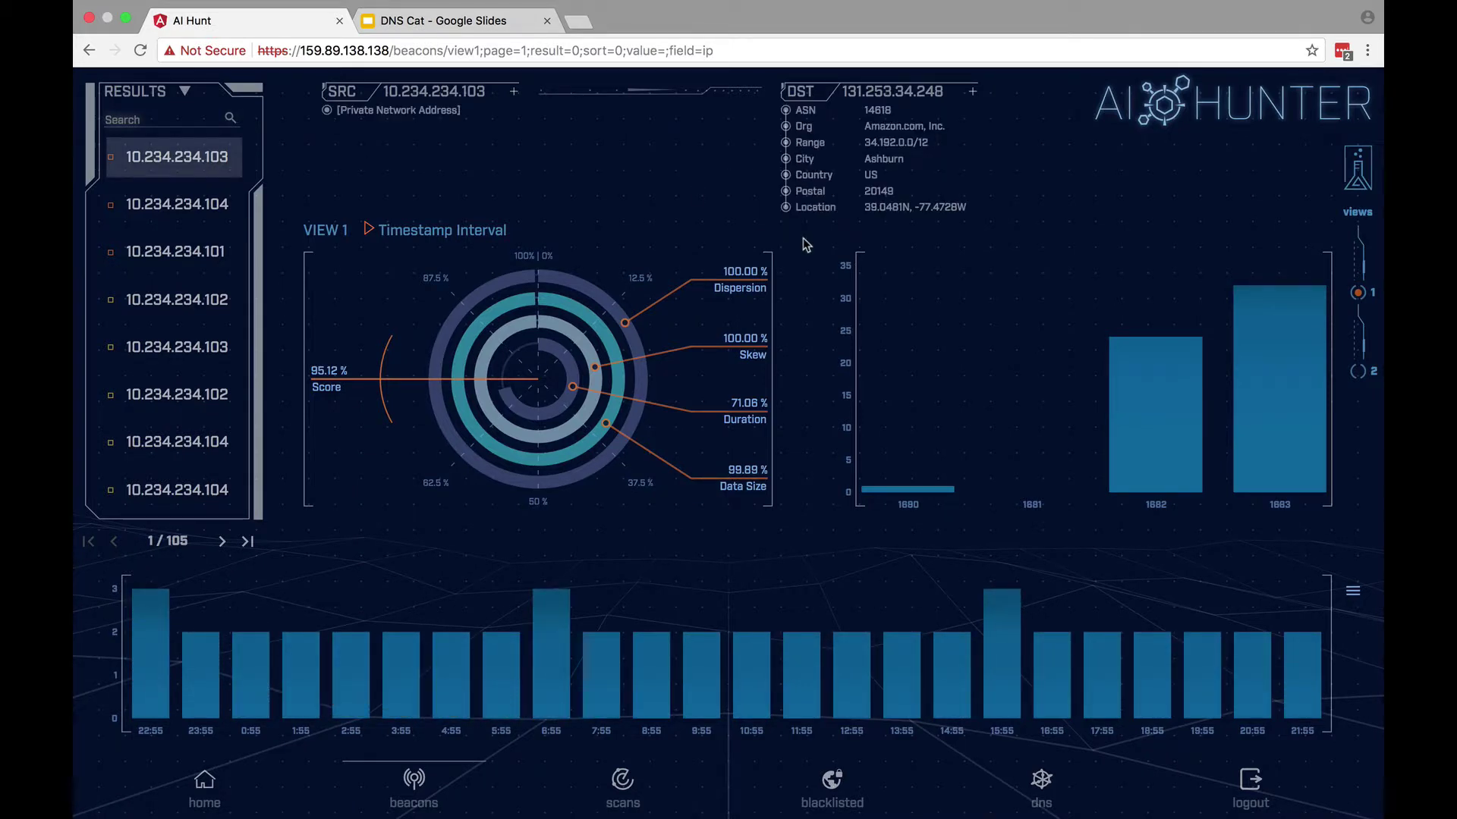
{"action": "left_click", "coordinate": [1045, 788]}
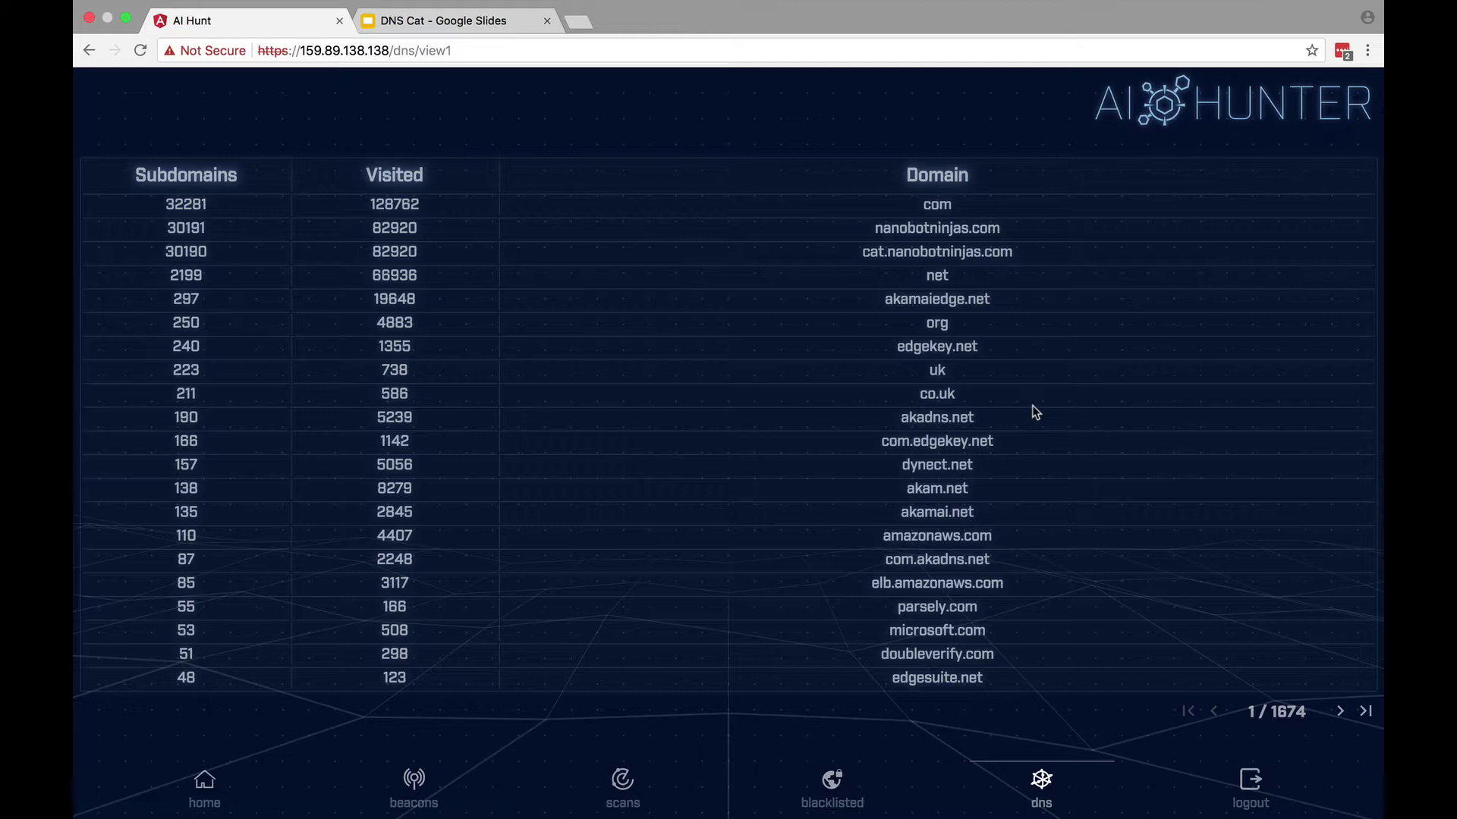
{"action": "double_click", "coordinate": [935, 205]}
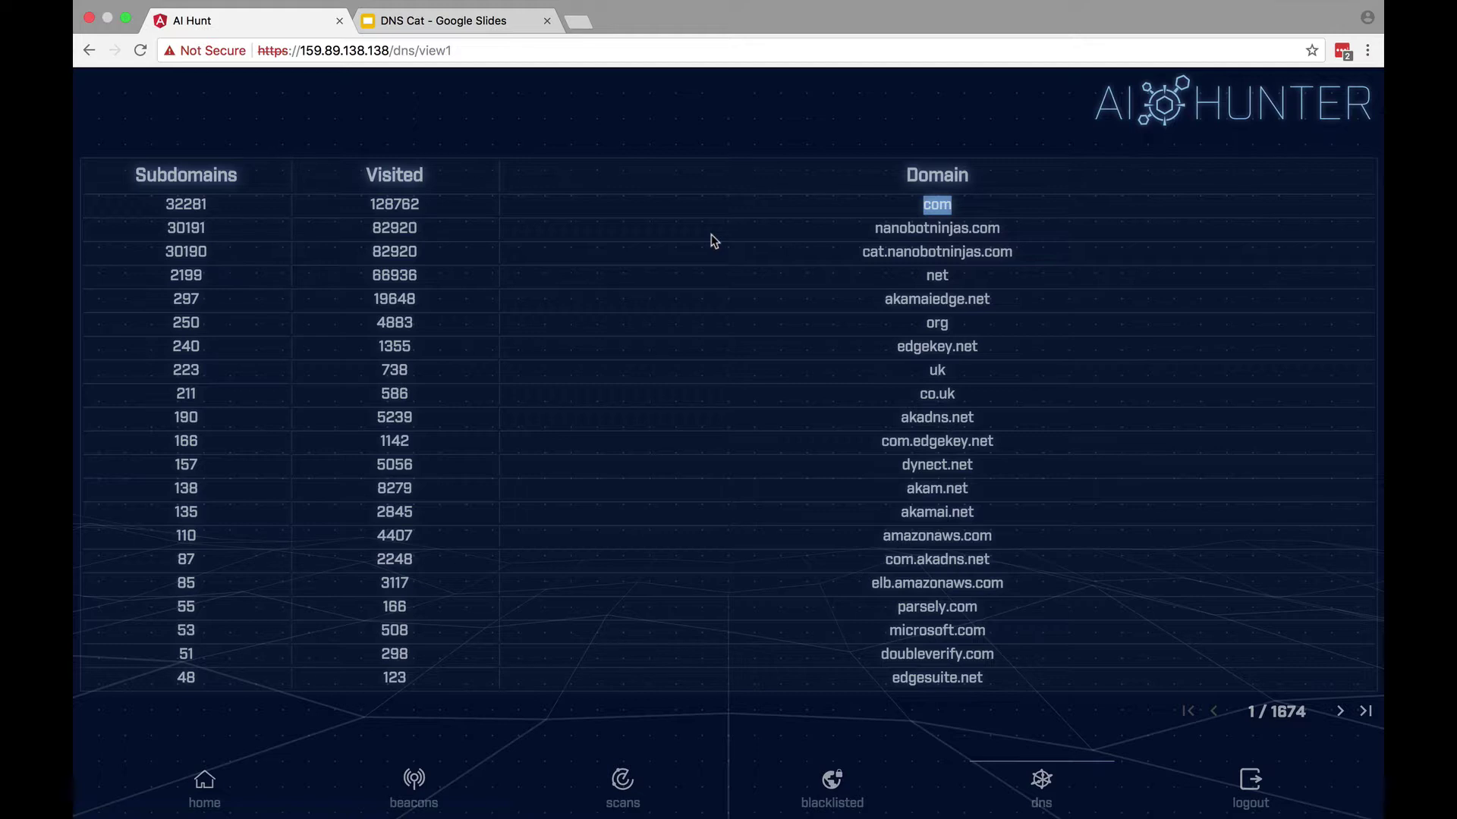
{"action": "left_click", "coordinate": [974, 229]}
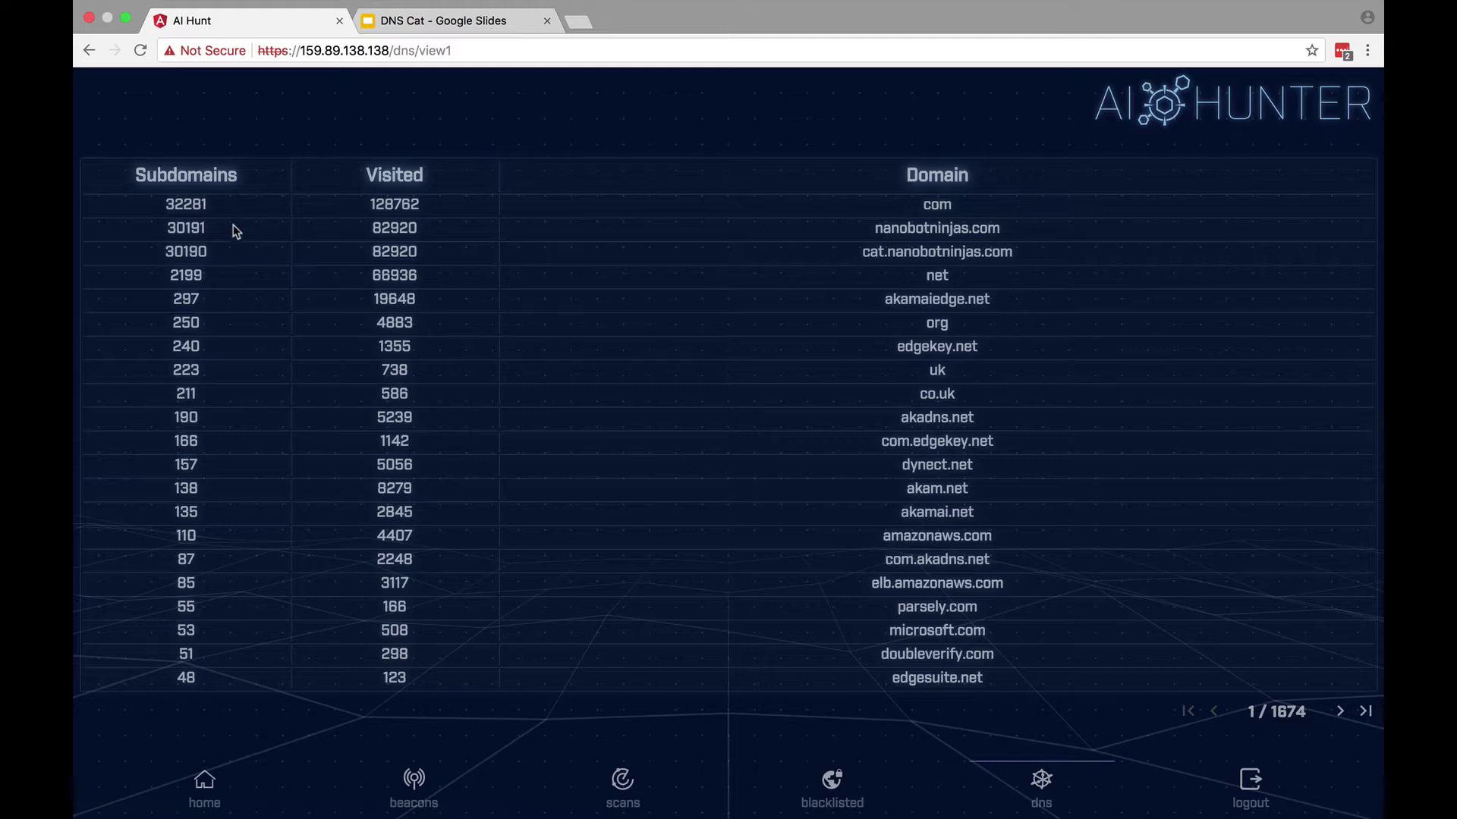
Enlarge the terminal screenshot across the DNS Cat slide and preview it full screen.
{"action": "left_click", "coordinate": [463, 30]}
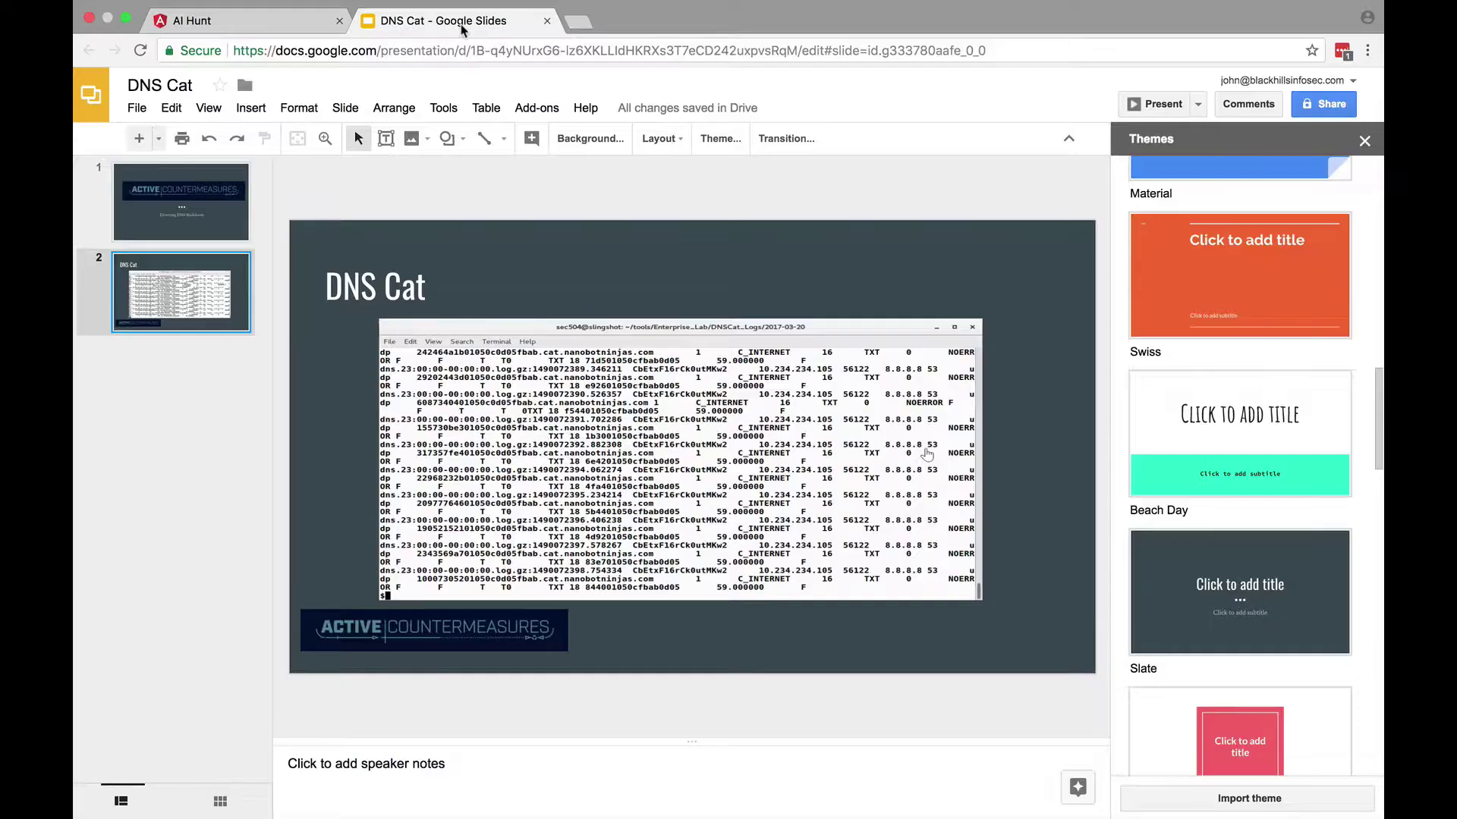
{"action": "left_click", "coordinate": [513, 416]}
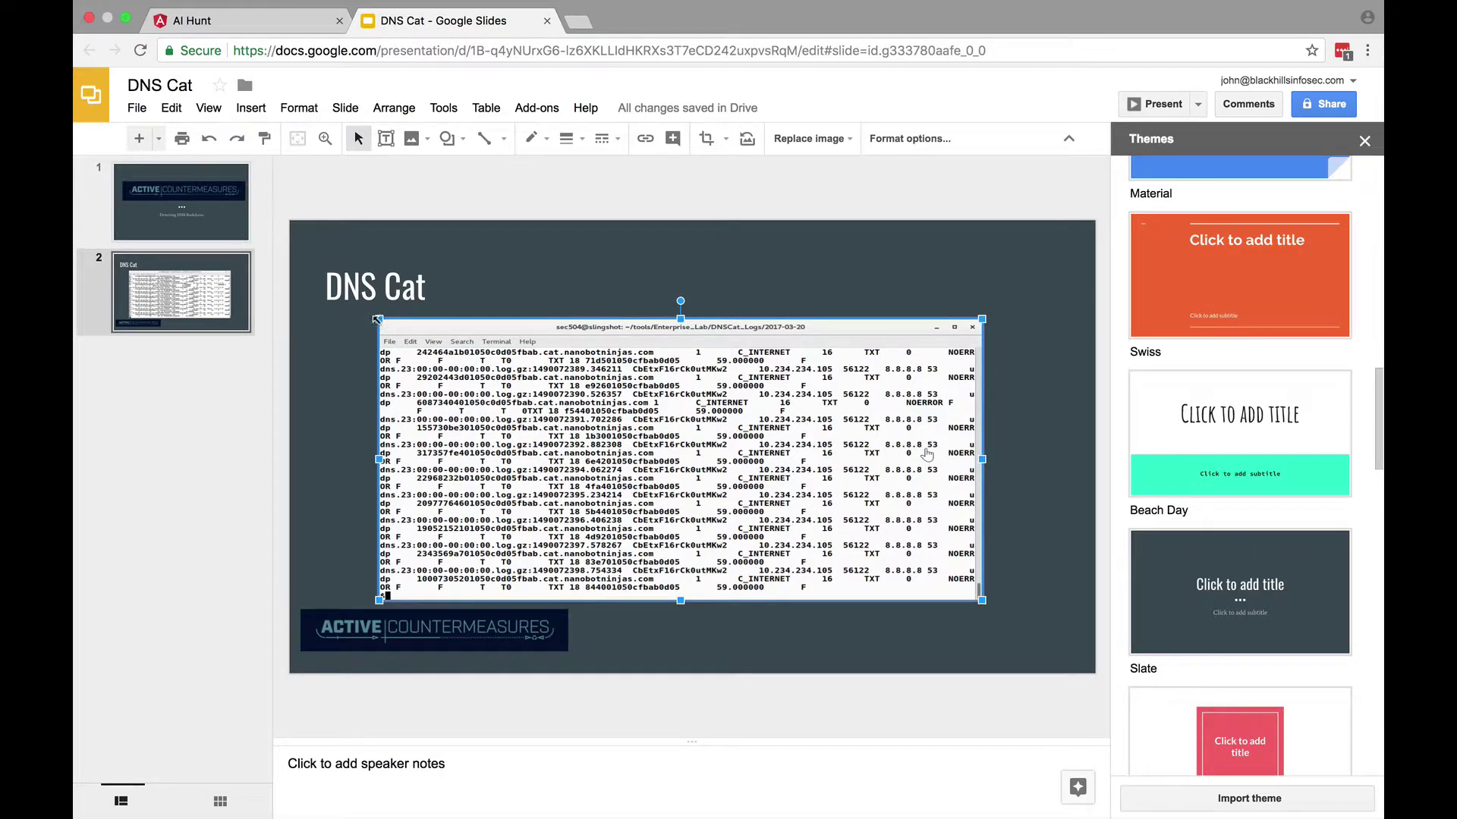
{"action": "left_click_drag", "start_coordinate": [379, 320], "coordinate": [317, 282]}
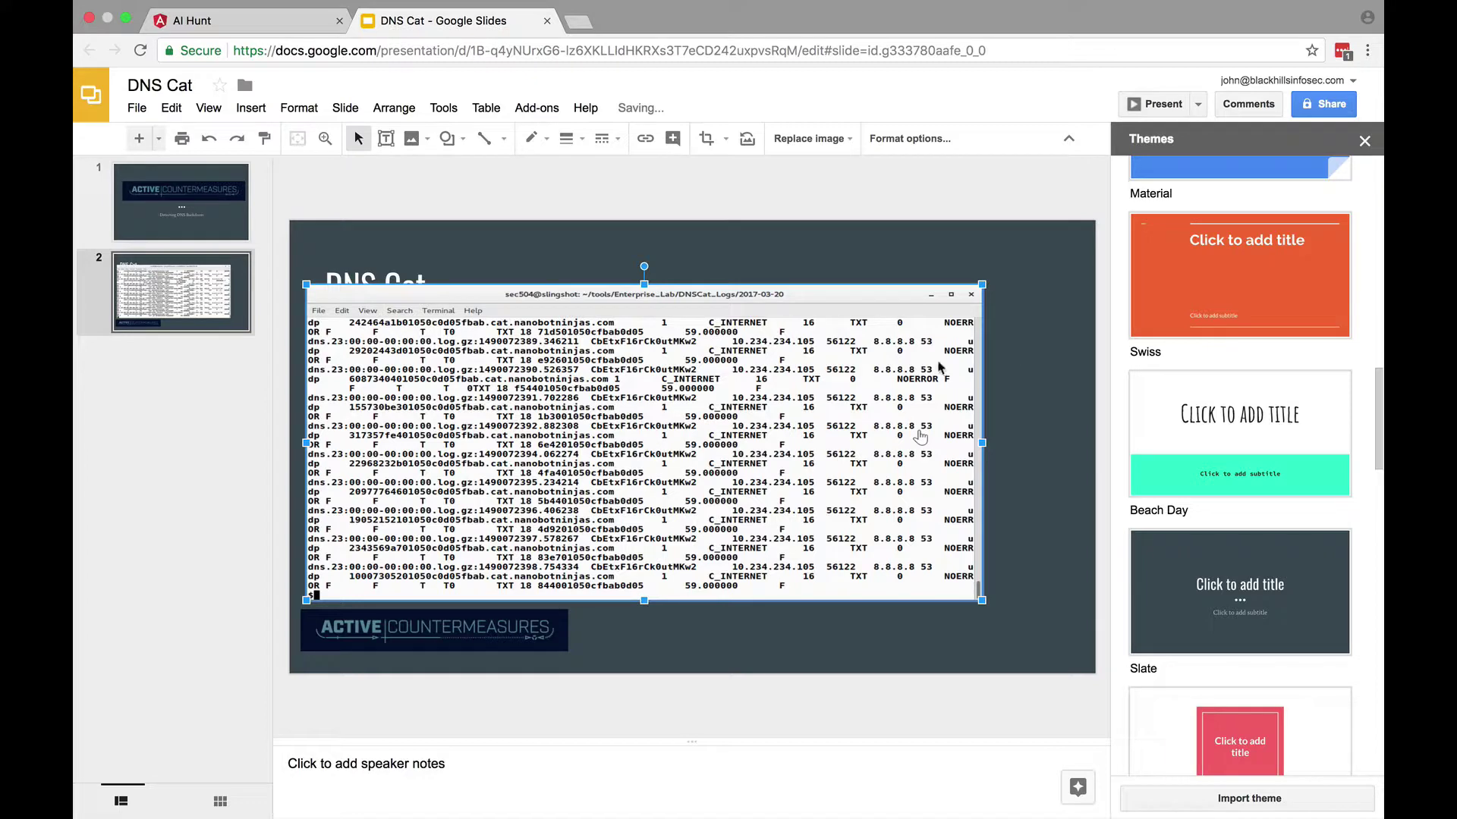
{"action": "left_click_drag", "start_coordinate": [795, 401], "coordinate": [855, 363]}
{"action": "left_click", "coordinate": [1154, 105]}
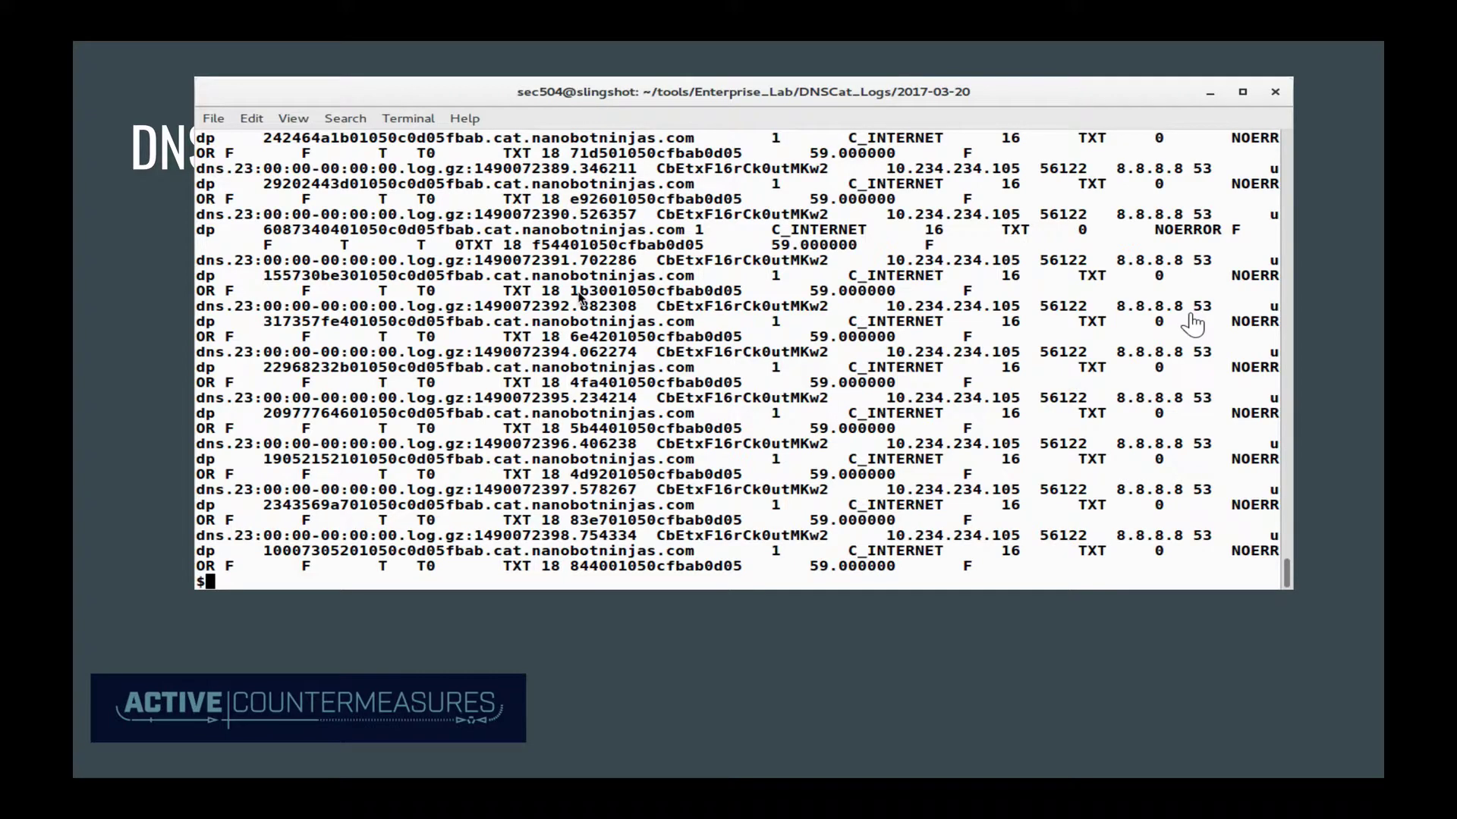
{"action": "key", "text": "Escape"}
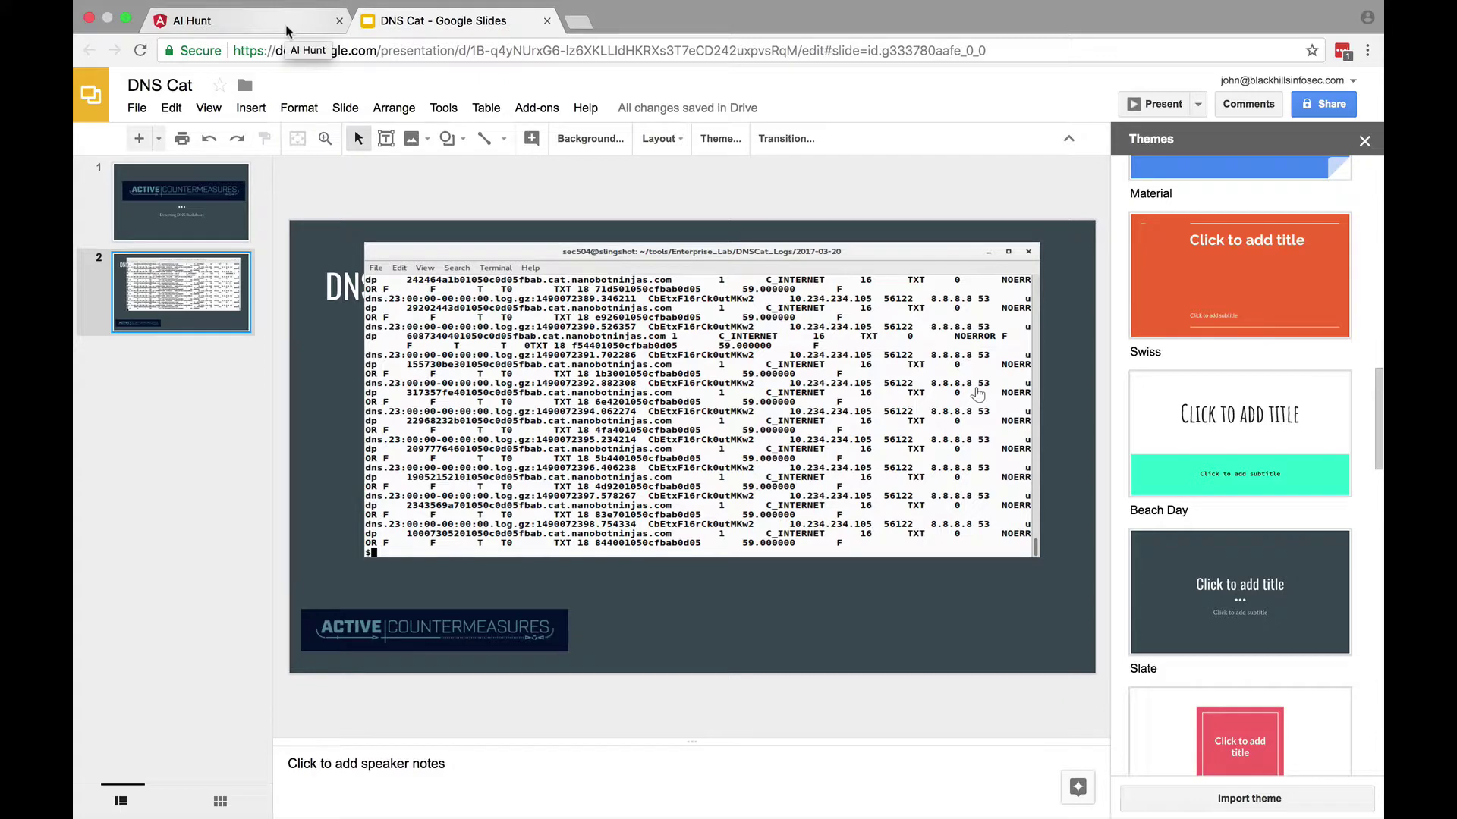
Back in AI-Hunter, highlight nanobotninjas.com with its 30191 subdomains in the DNS table.
{"action": "left_click", "coordinate": [289, 29]}
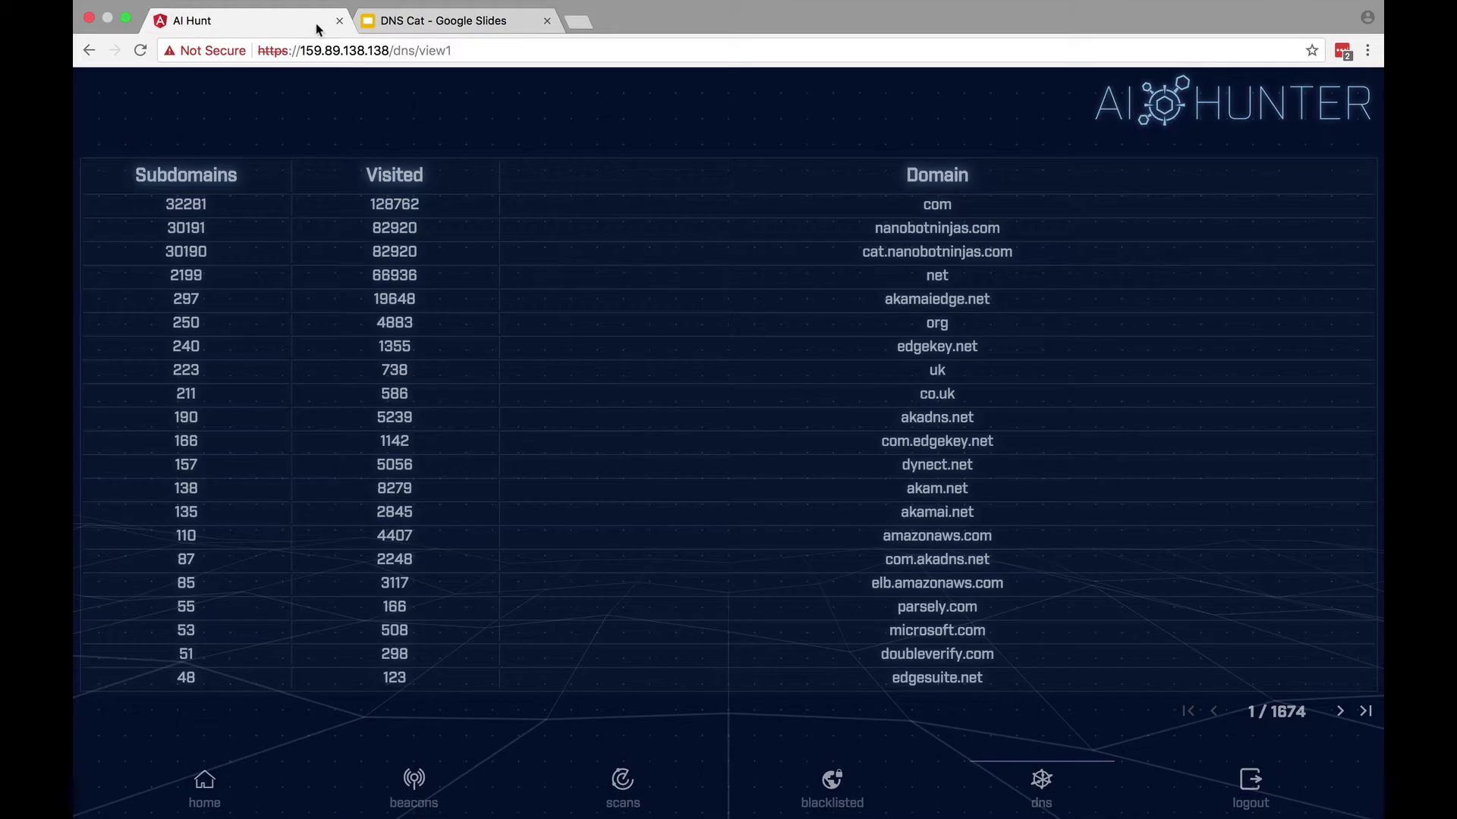
{"action": "double_click", "coordinate": [938, 231]}
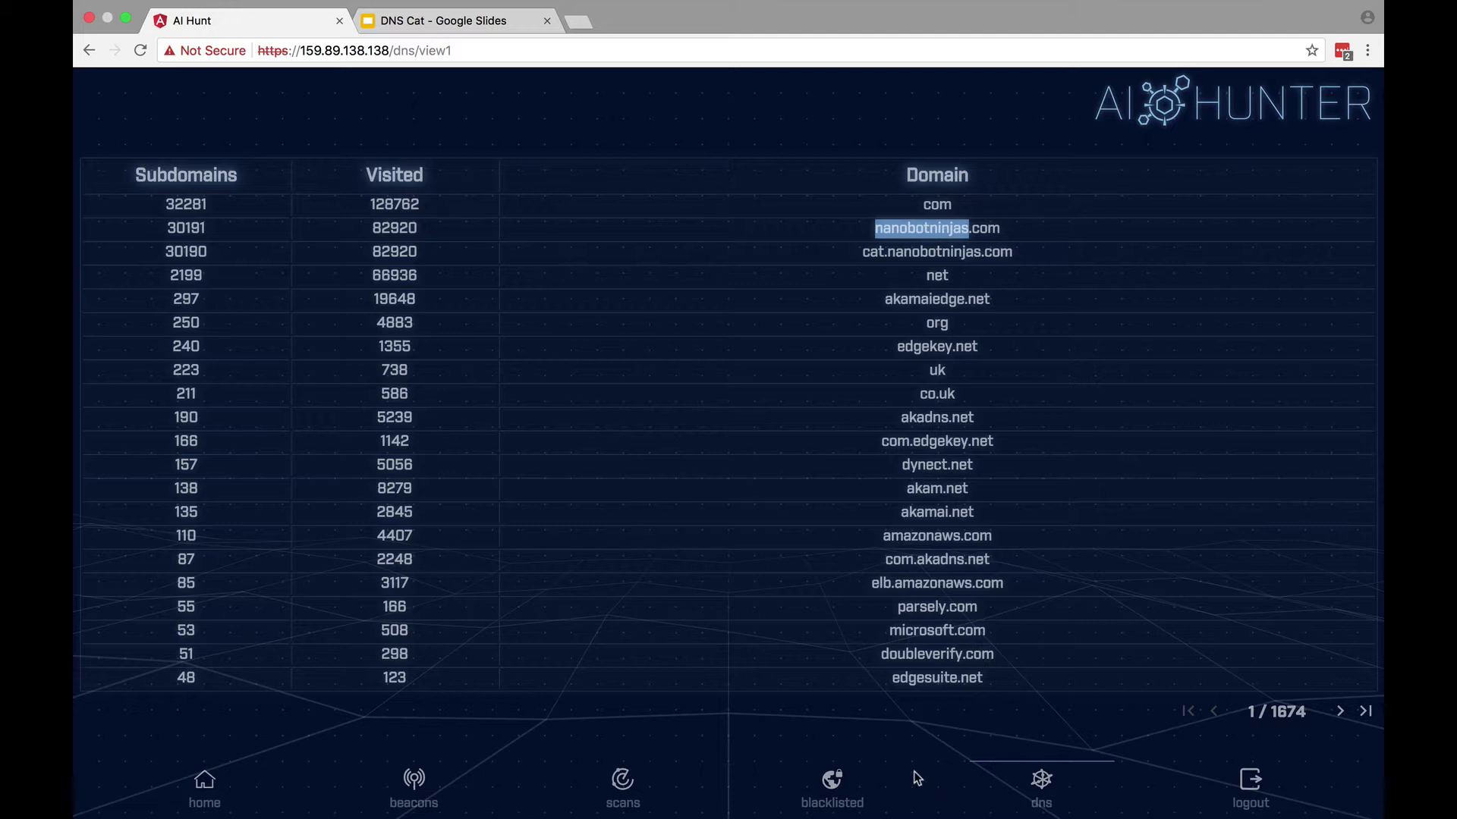
Open the Blacklisted Receivers view and check 8.8.8.8's reputation on URLVoid.
{"action": "left_click", "coordinate": [834, 783]}
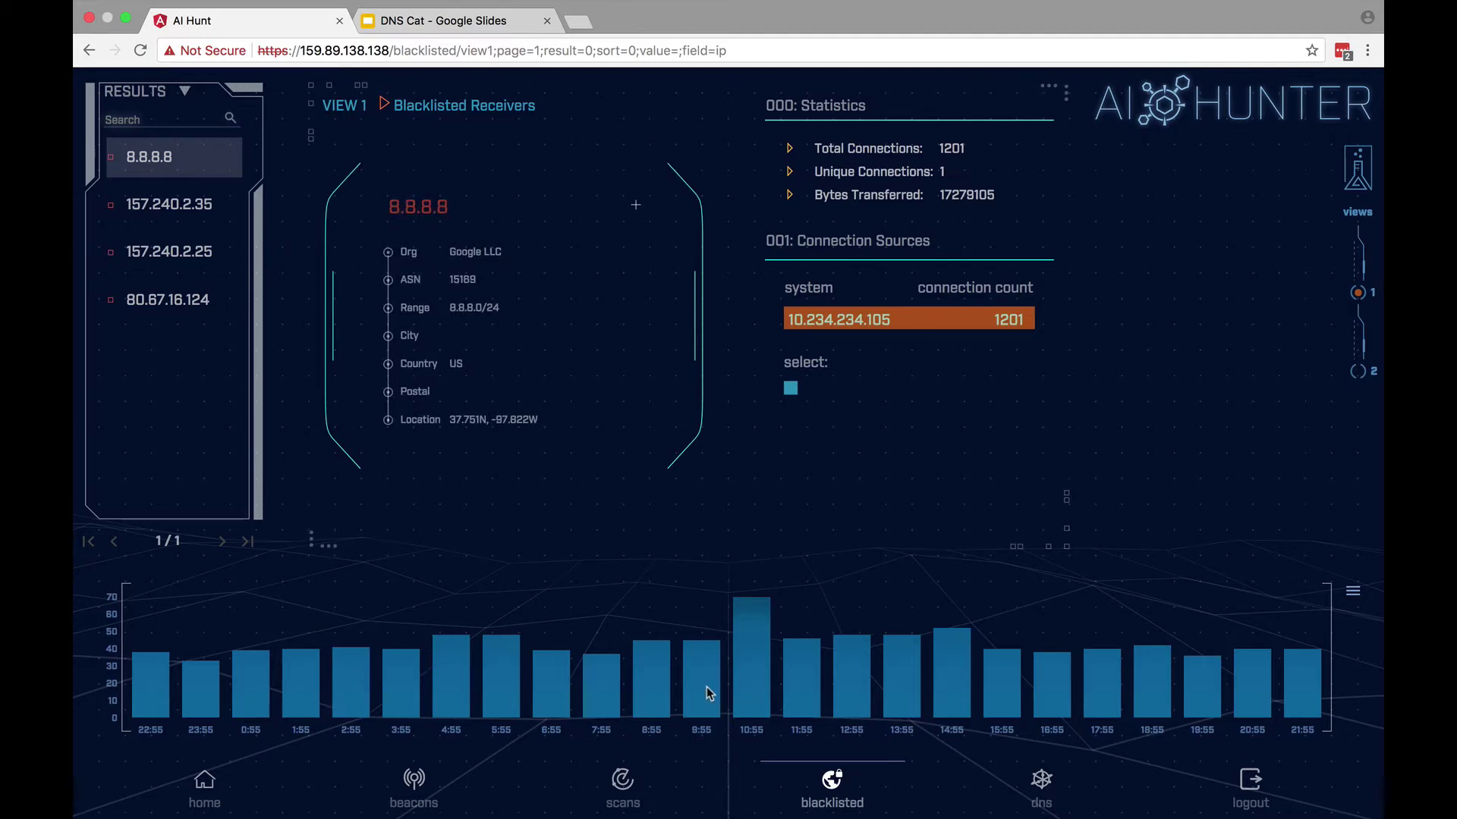
{"action": "left_click", "coordinate": [414, 204]}
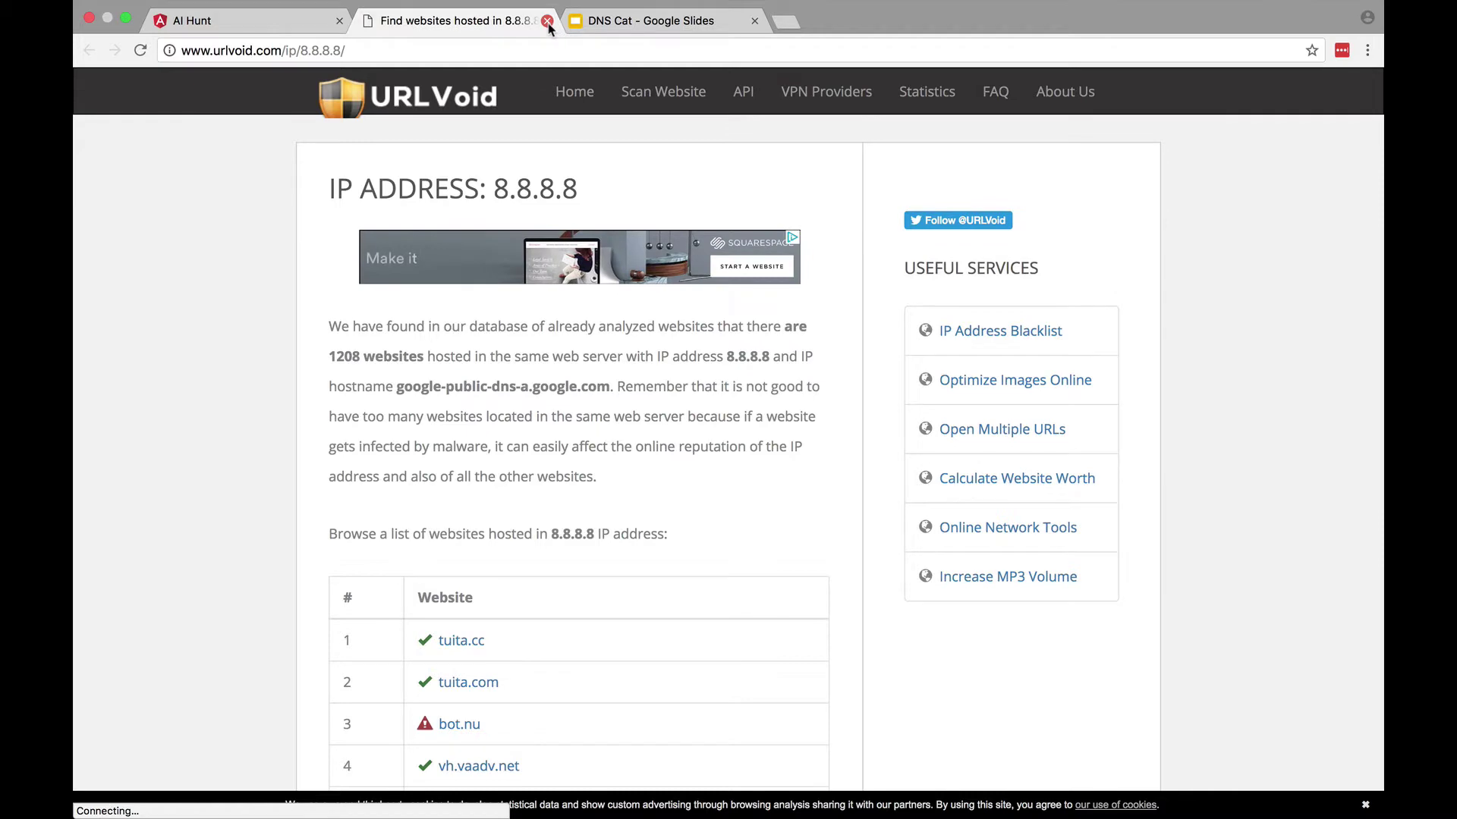
{"action": "scroll", "coordinate": [485, 266], "scroll_direction": "down", "scroll_amount": 4}
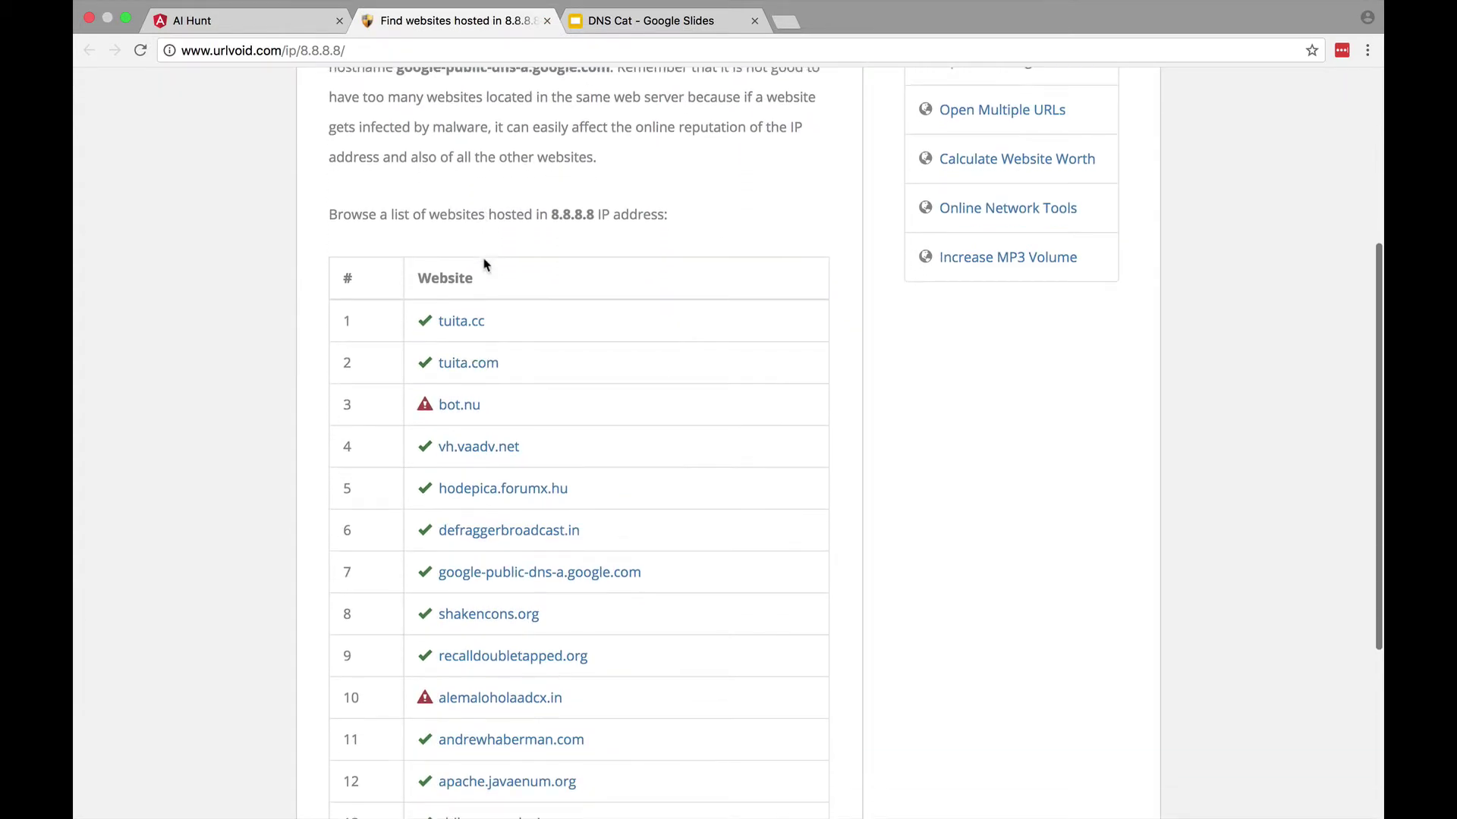
{"action": "scroll", "coordinate": [485, 264], "scroll_direction": "down", "scroll_amount": 3}
{"action": "scroll", "coordinate": [484, 261], "scroll_direction": "up", "scroll_amount": 7}
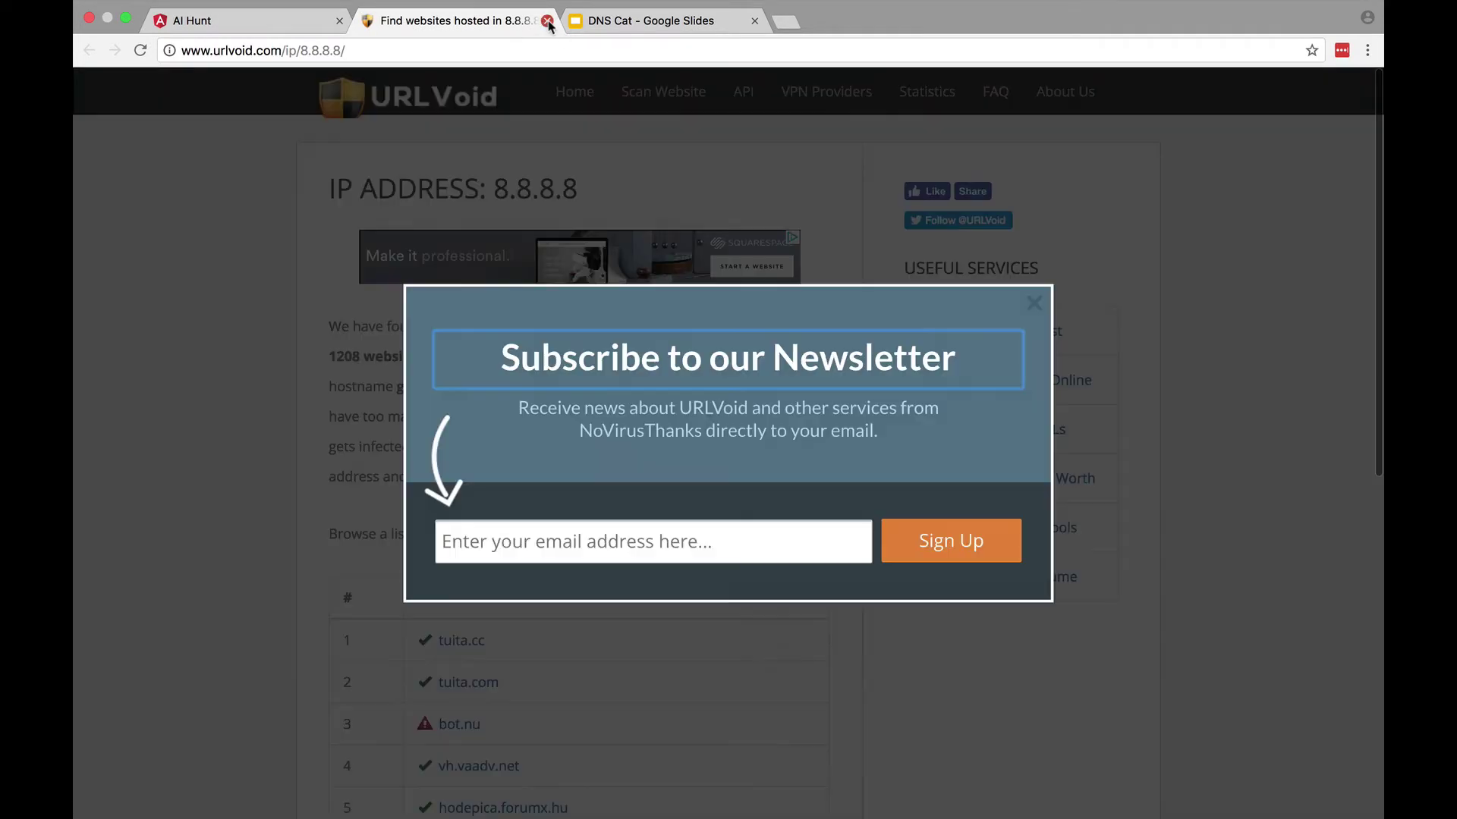
{"action": "left_click", "coordinate": [547, 20]}
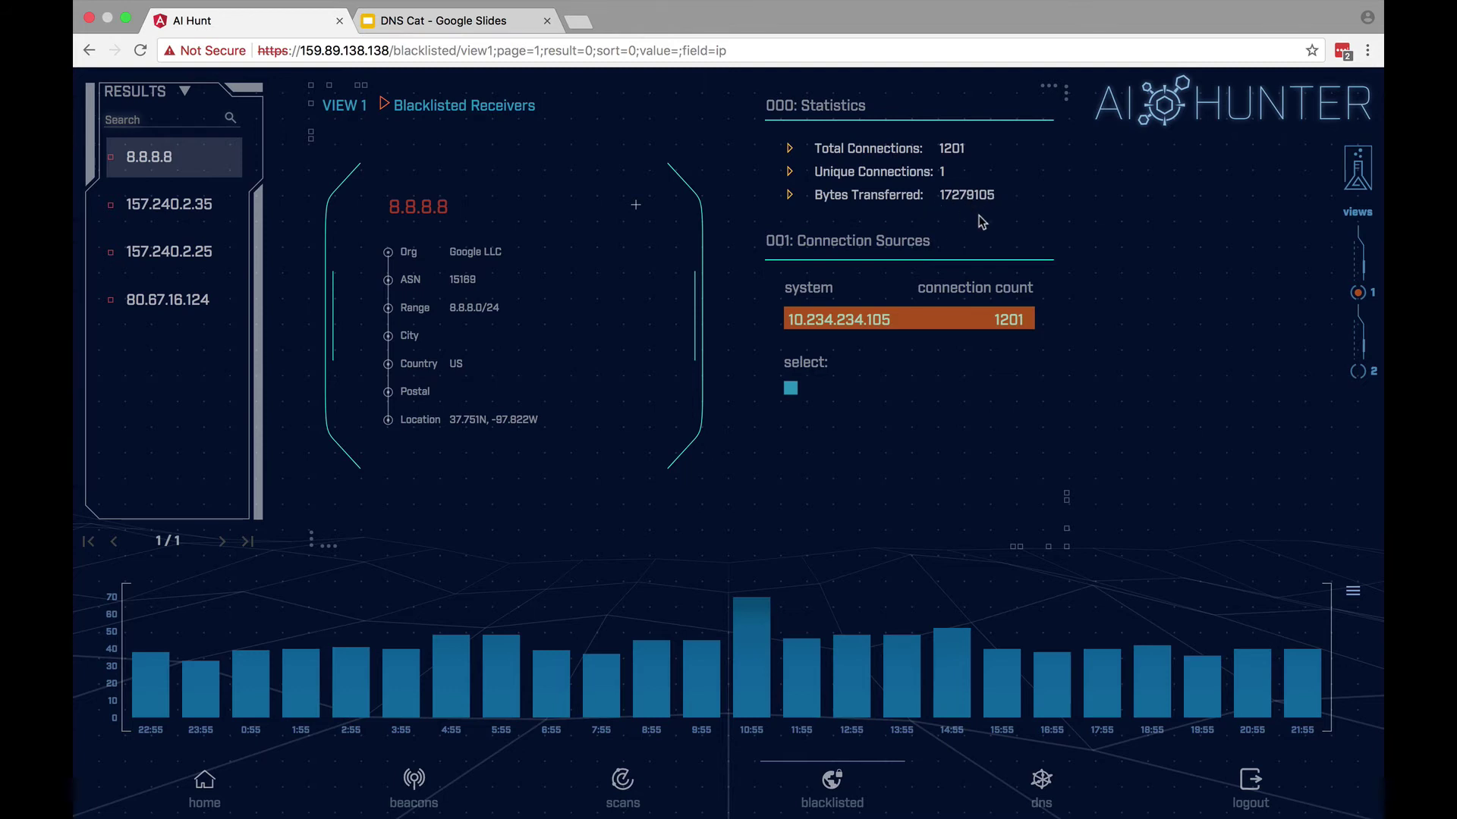
{"action": "left_click", "coordinate": [1046, 793]}
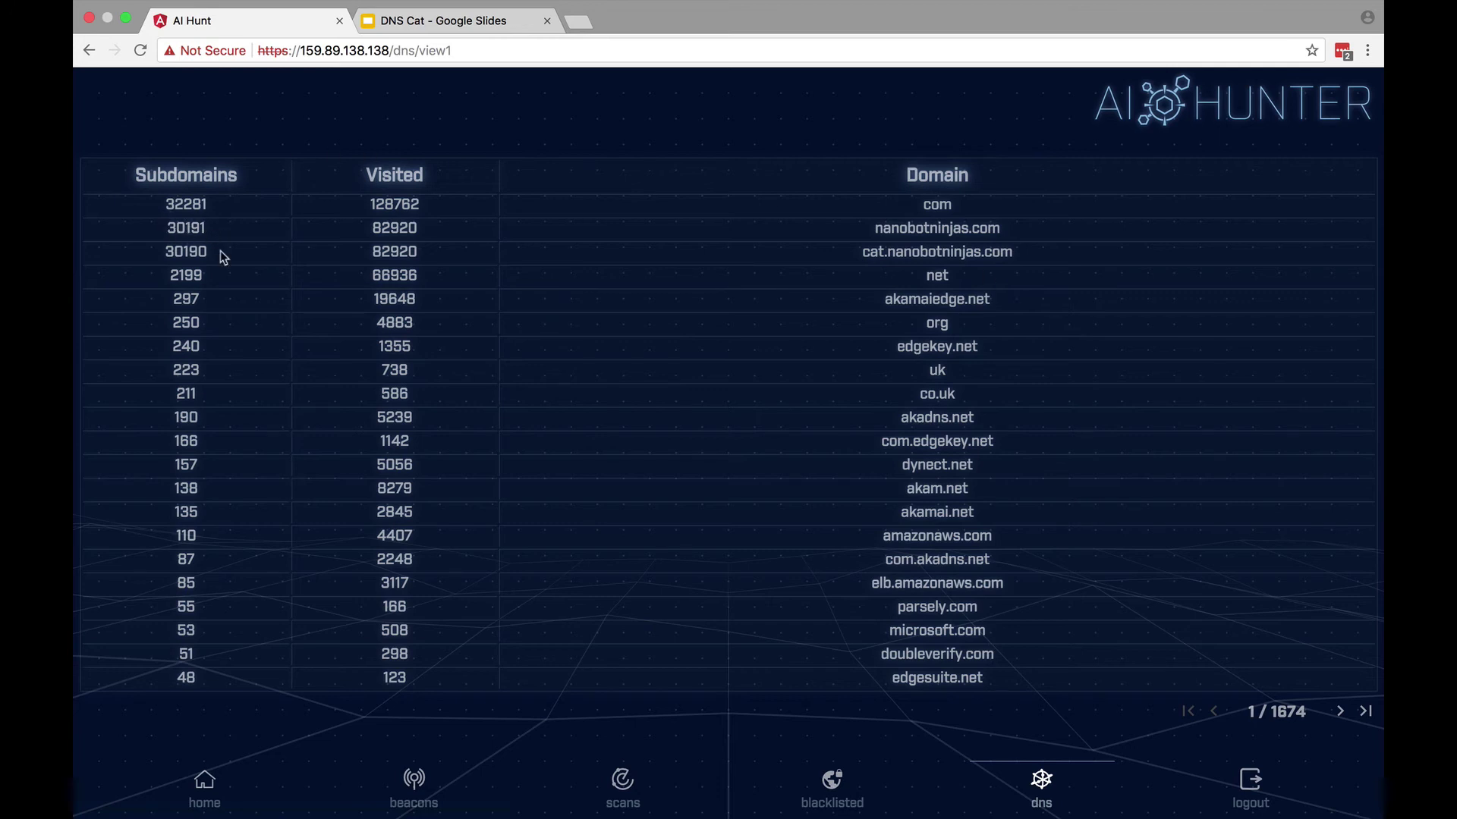
{"action": "left_click", "coordinate": [834, 793]}
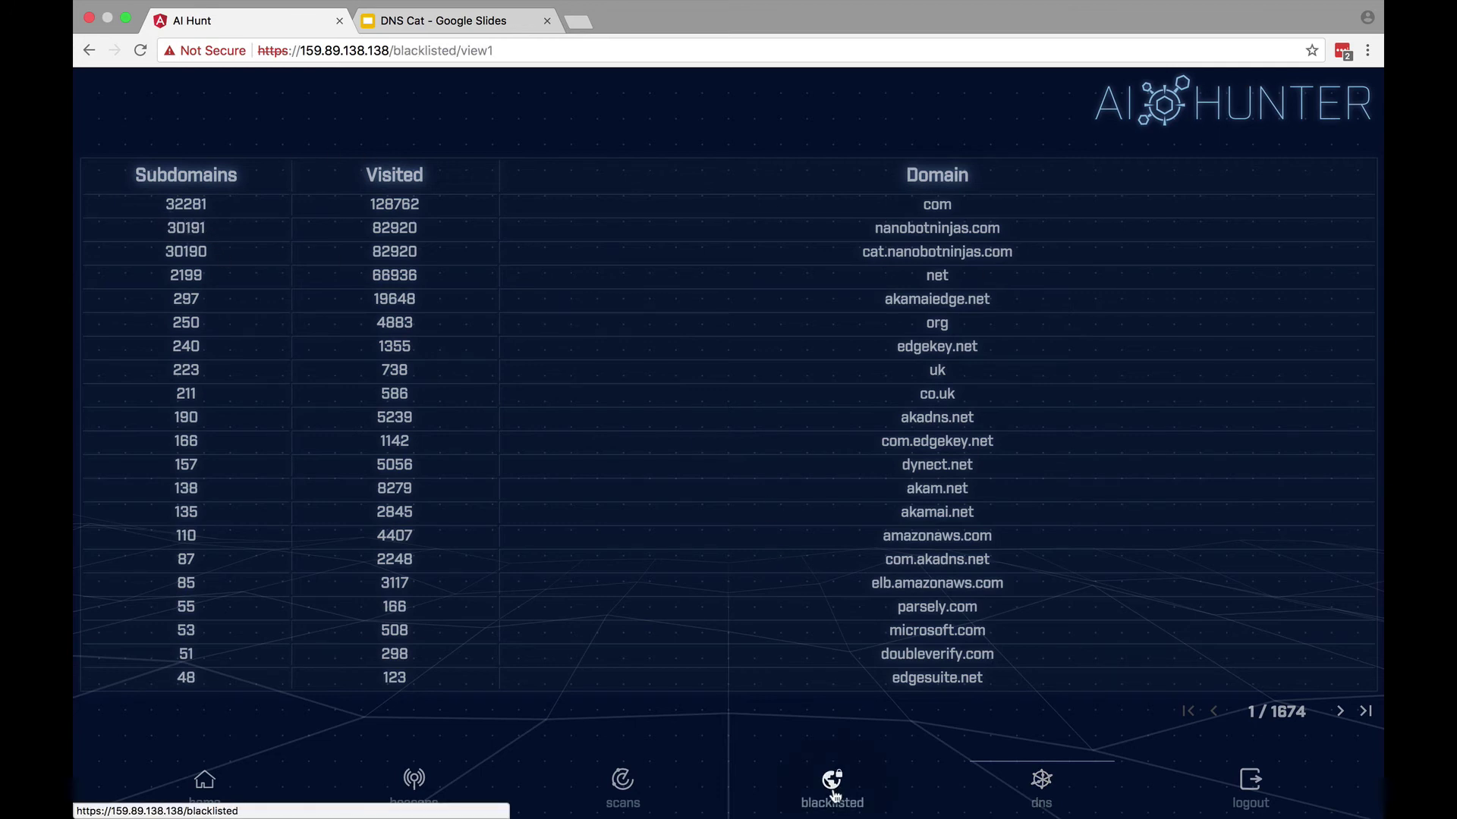